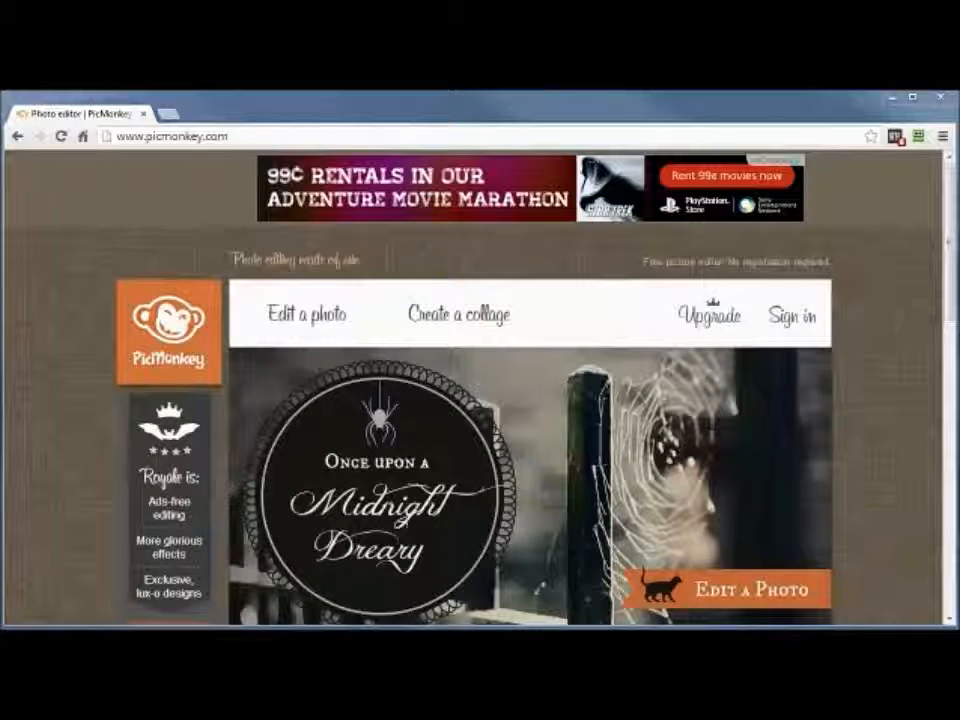
Open the photo editor and look through its effects and touch-up tools.
left_click_drag(715, 295, 300, 328)
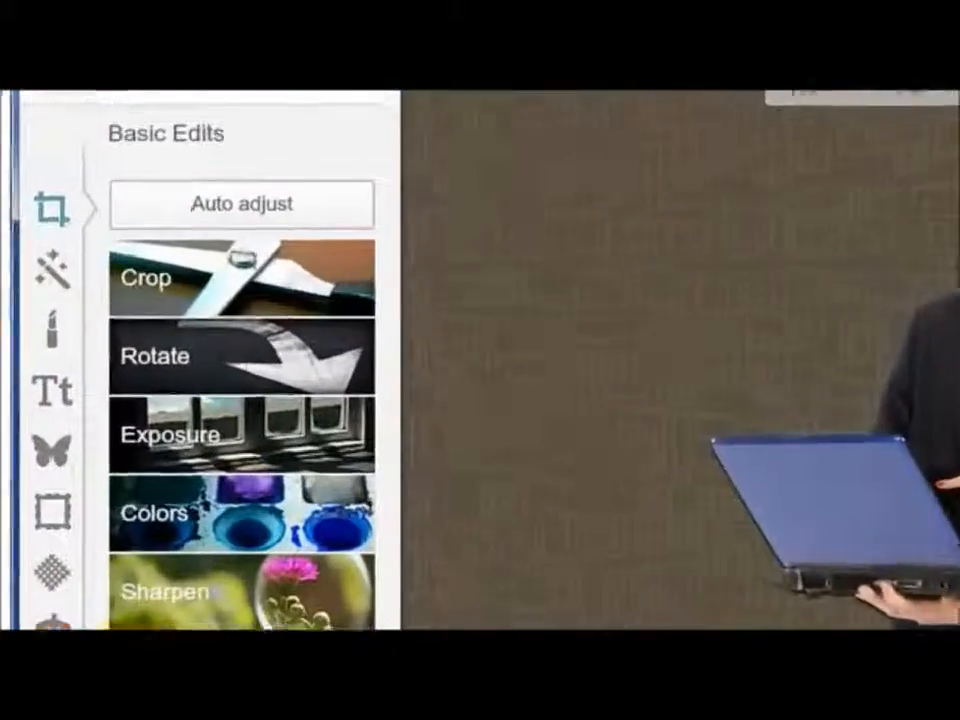
left_click(32, 273)
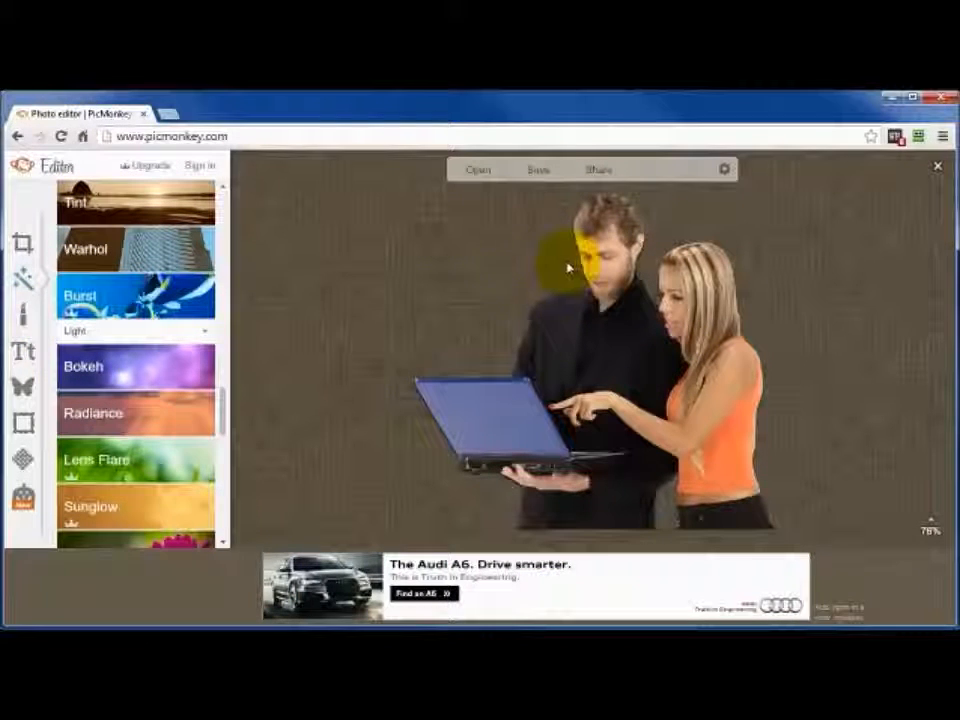
left_click(21, 318)
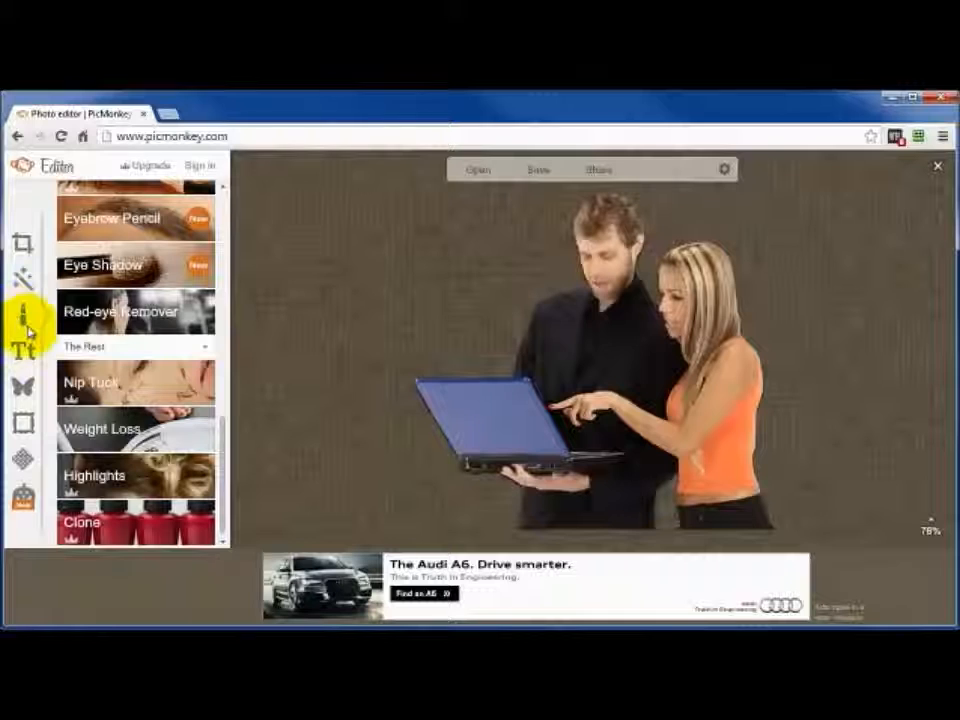
Try adding an Arial text box beside the man's head and toggling its italic and bold styles.
left_click(23, 352)
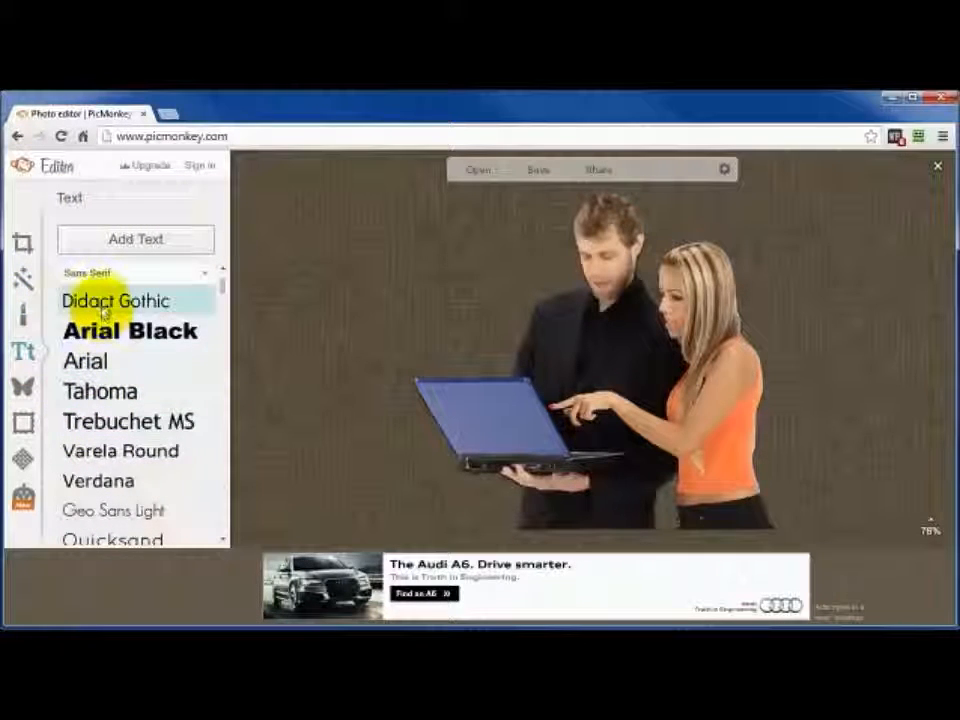
mouse_move(221, 279)
left_mouse_down()
mouse_move(220, 383)
mouse_move(221, 268)
left_mouse_up()
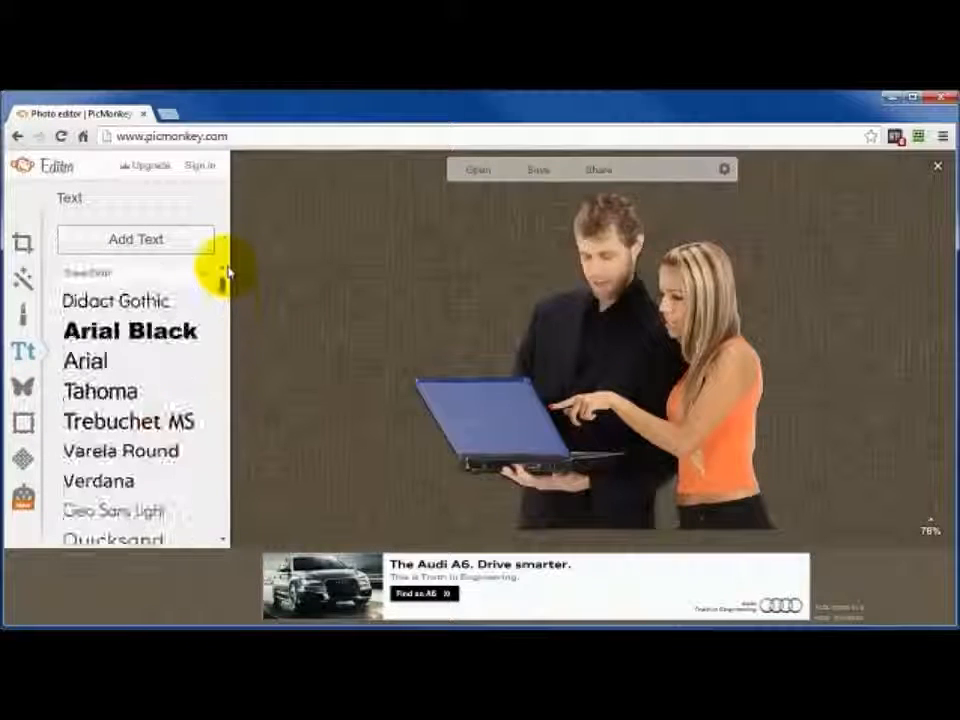
left_click(120, 242)
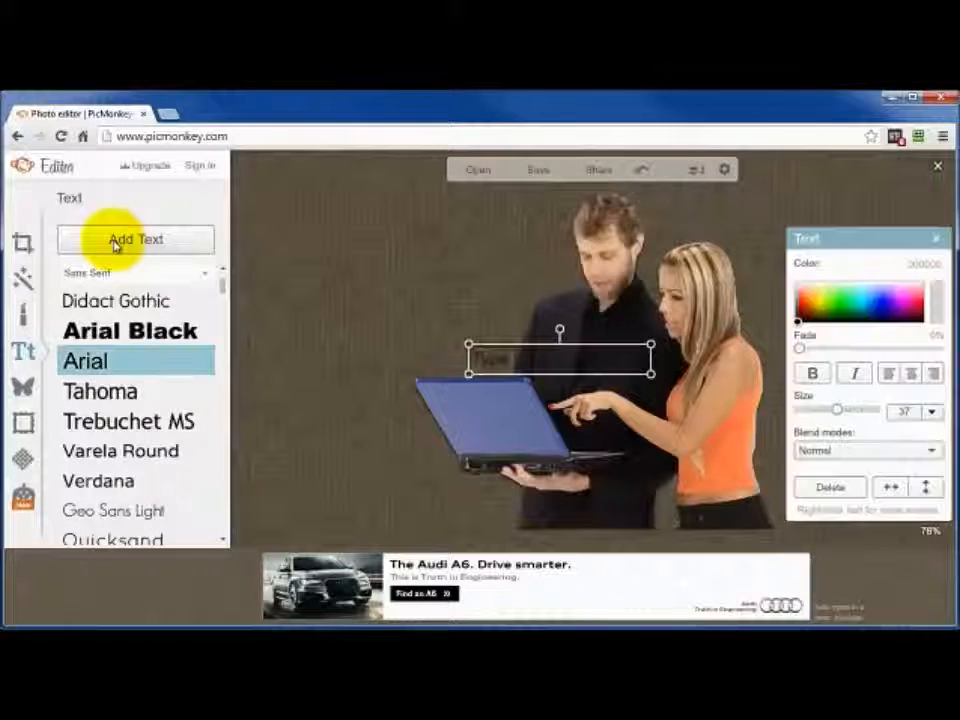
left_click_drag(508, 368, 422, 279)
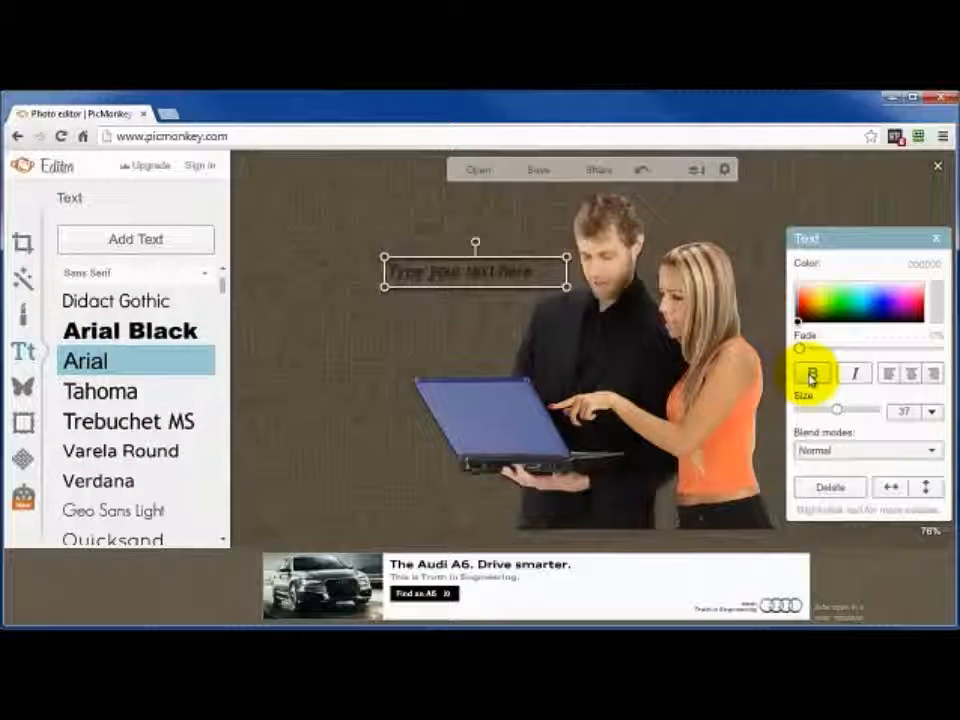
left_click(855, 376)
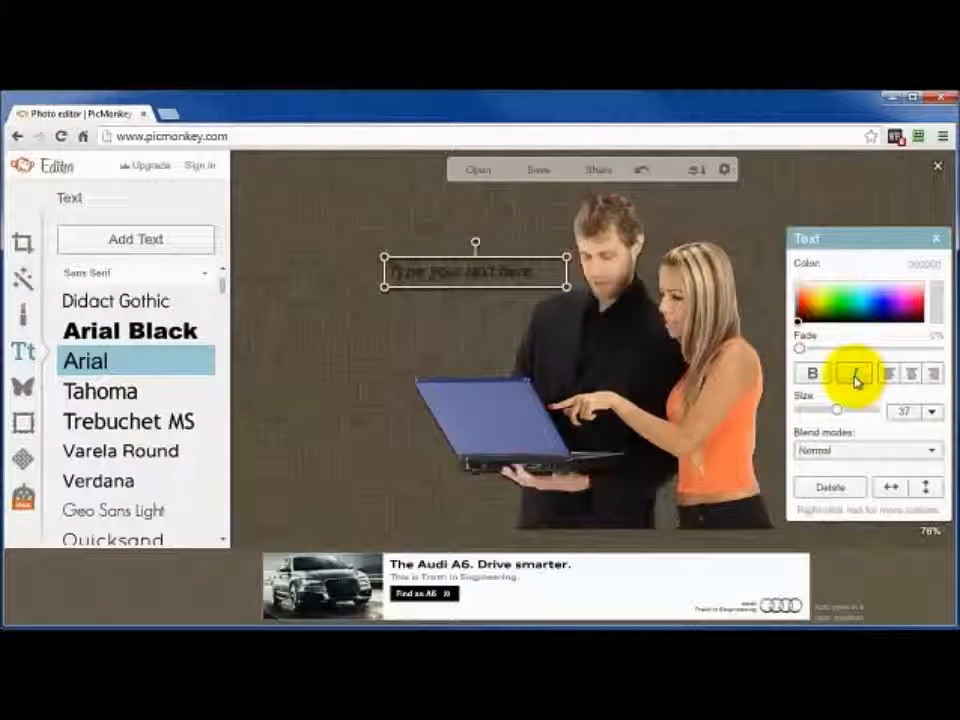
left_click(813, 375)
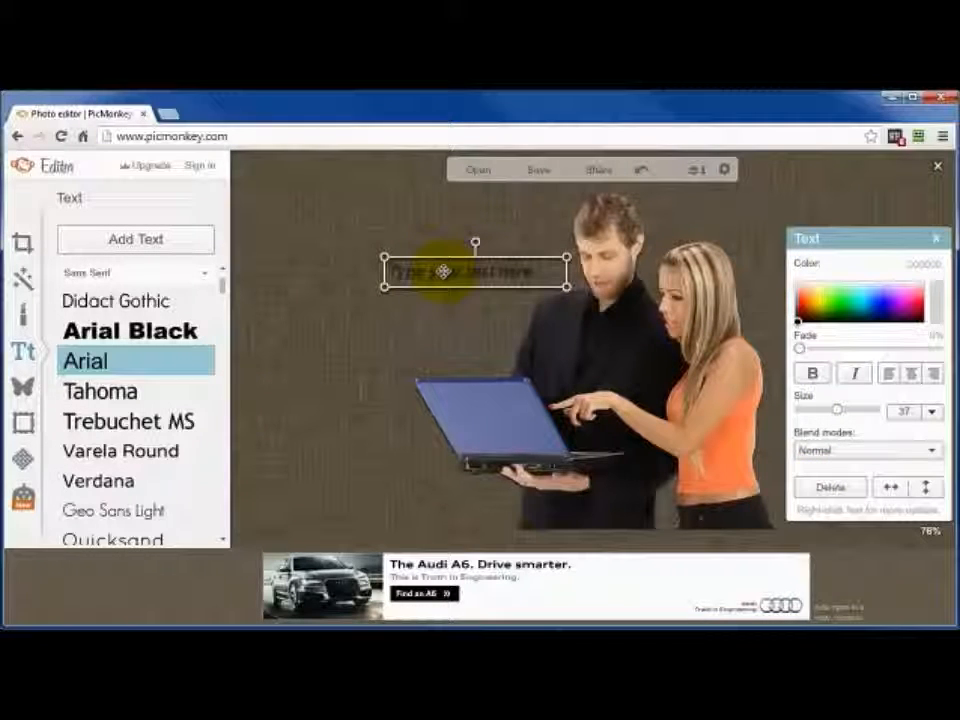
Try a Museum Matte frame with a dark red inner color on the photo.
left_click(23, 386)
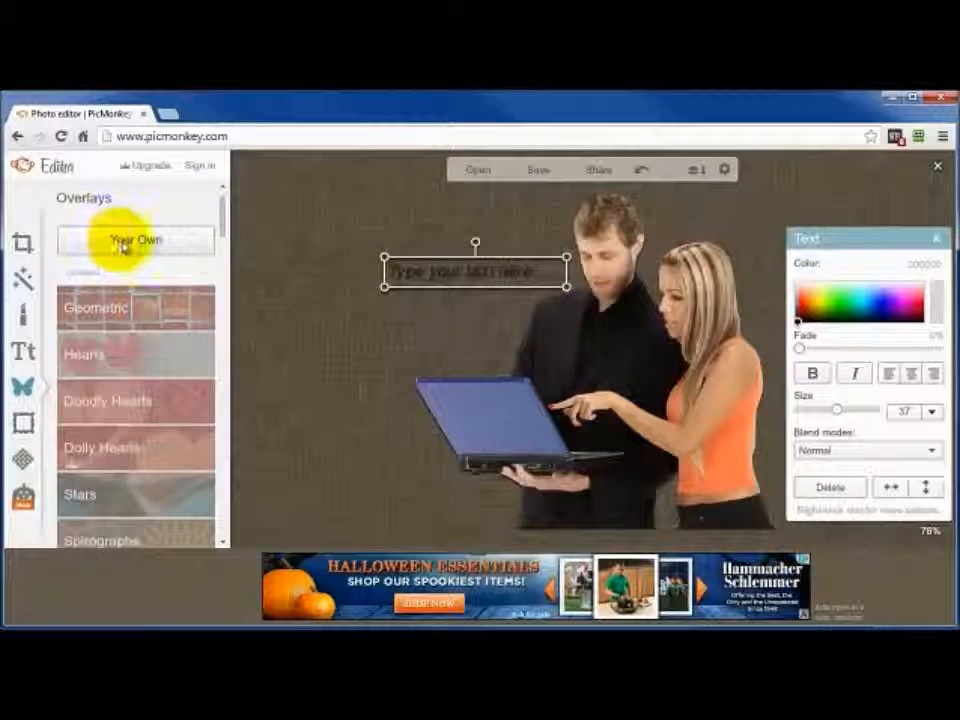
left_click(23, 423)
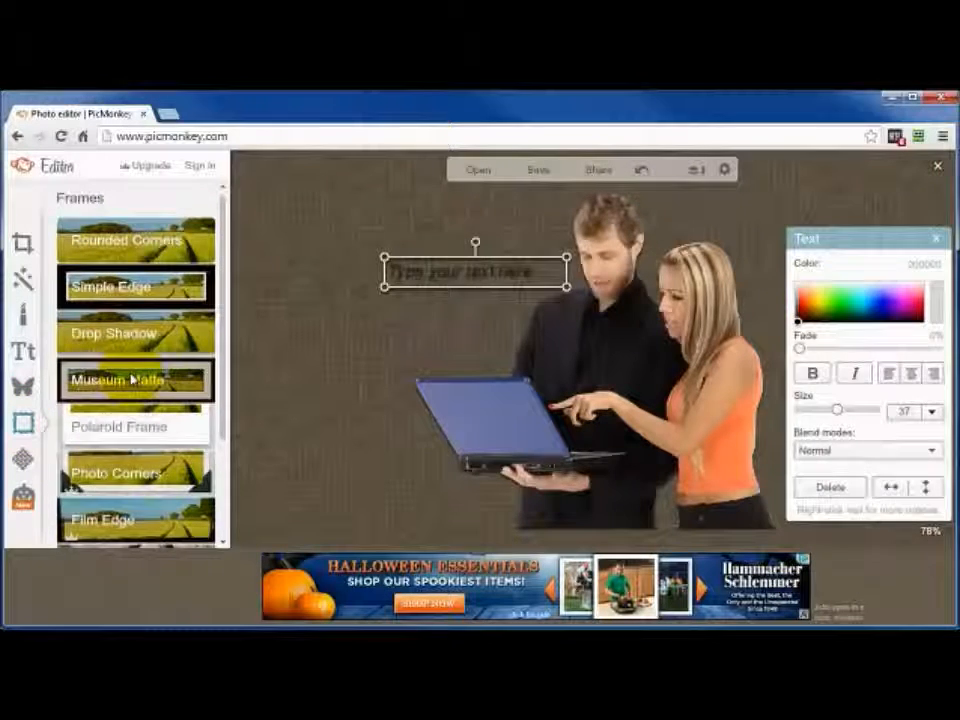
left_click(133, 380)
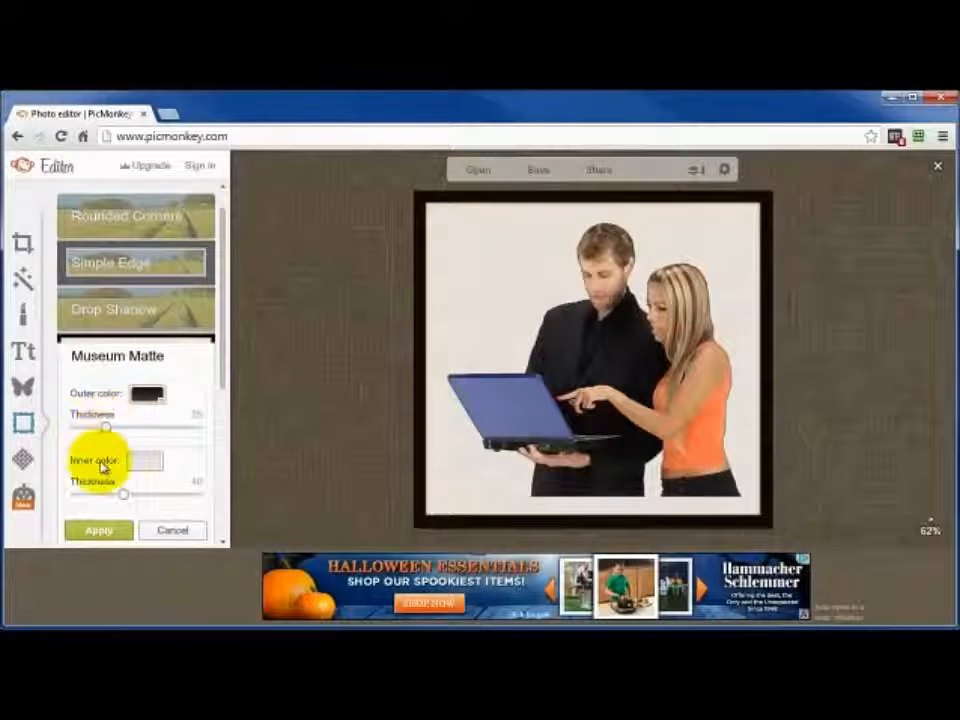
left_click(138, 463)
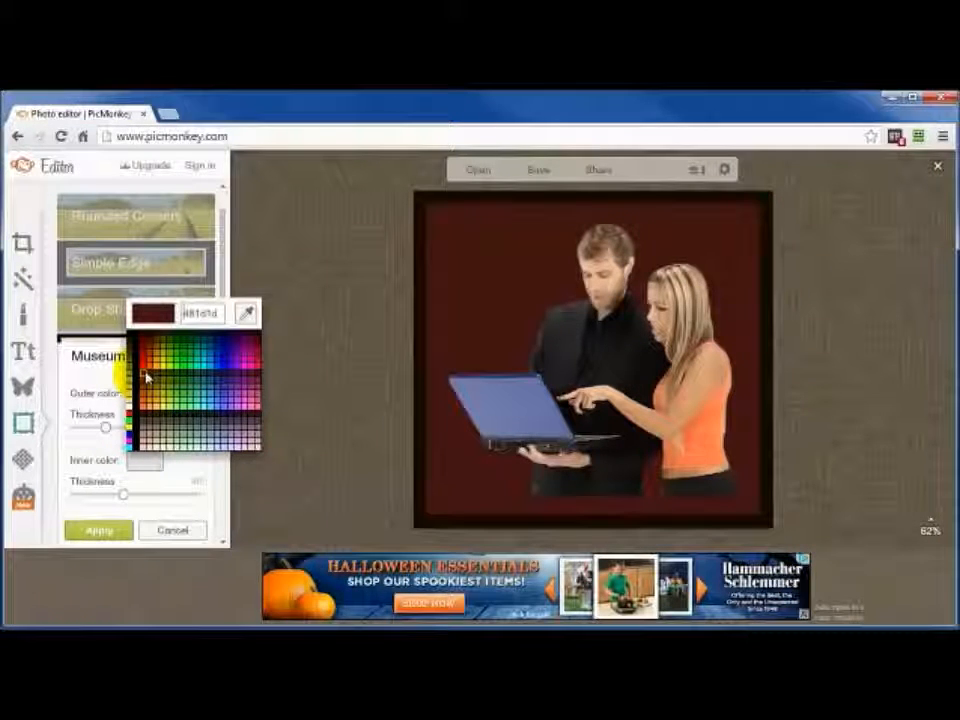
Look through the textures and the themes, including the contents of the Zombies theme.
left_click(23, 460)
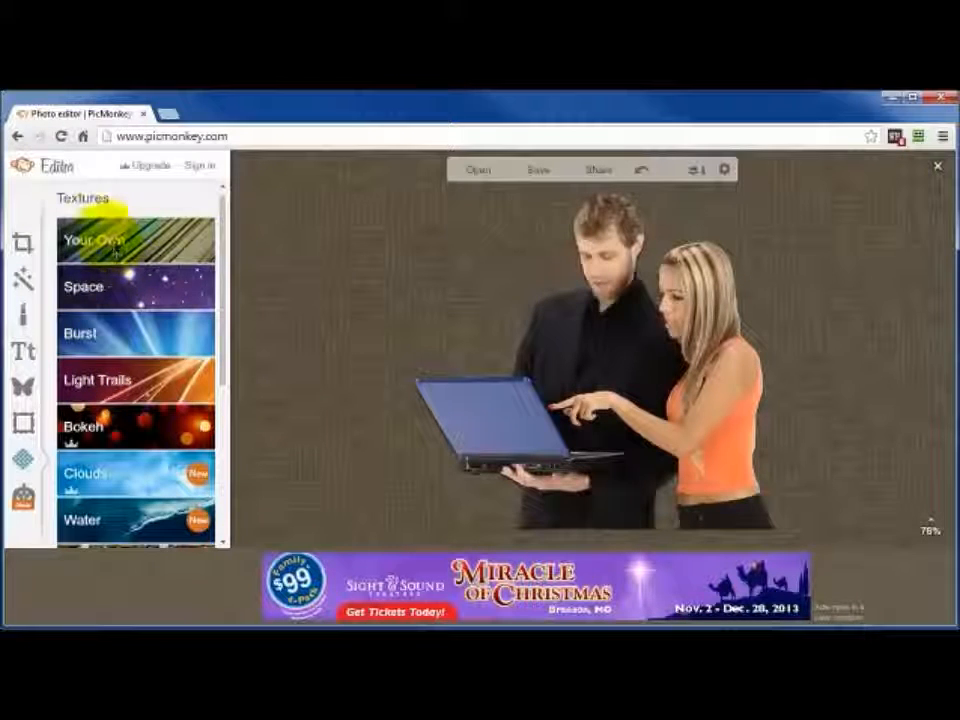
left_click(150, 240)
left_click(23, 497)
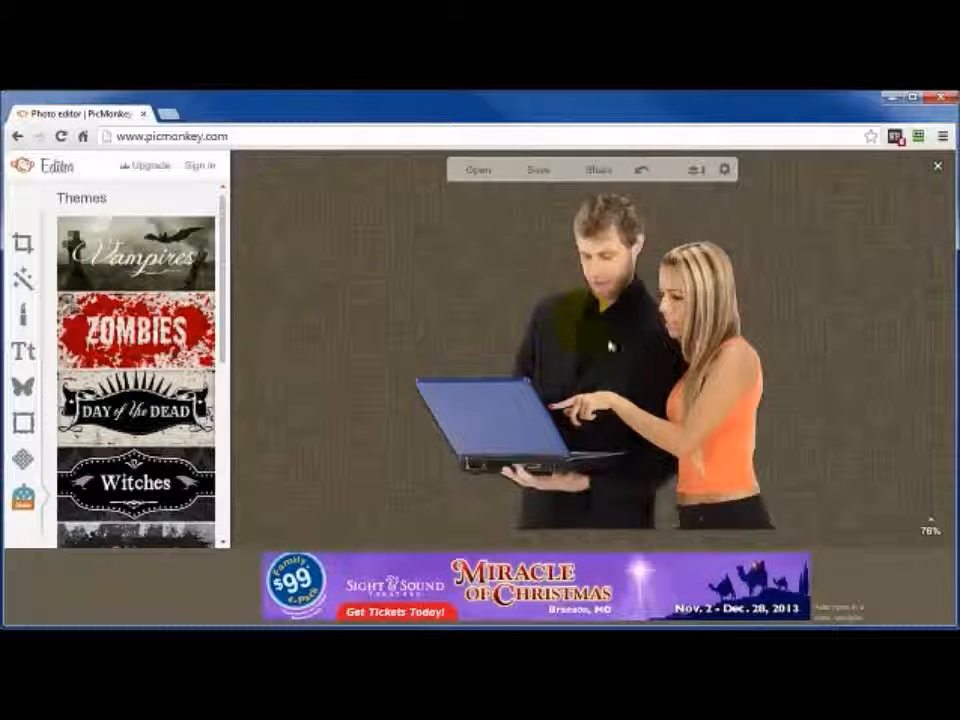
left_click(126, 343)
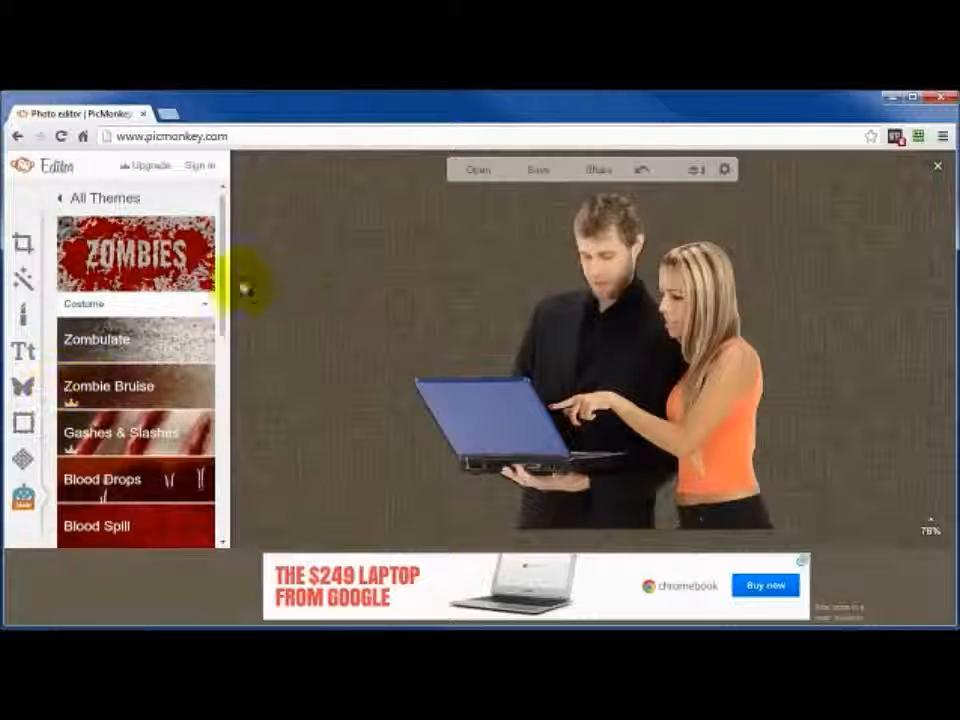
Review the photo's sharing options and return to the editor without sharing.
left_click(599, 172)
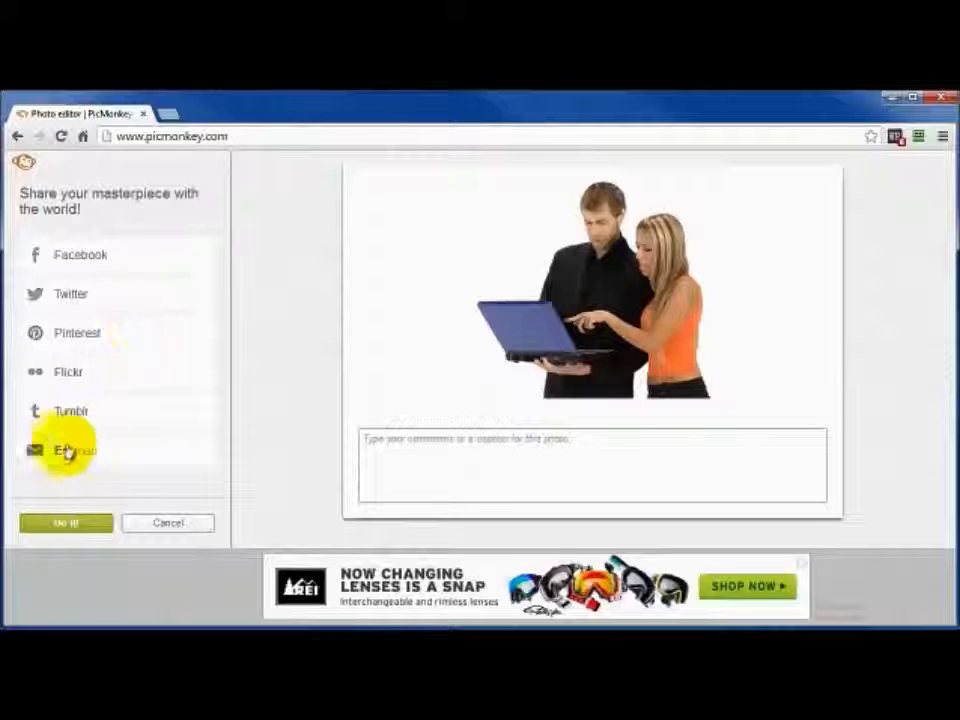
left_click(167, 526)
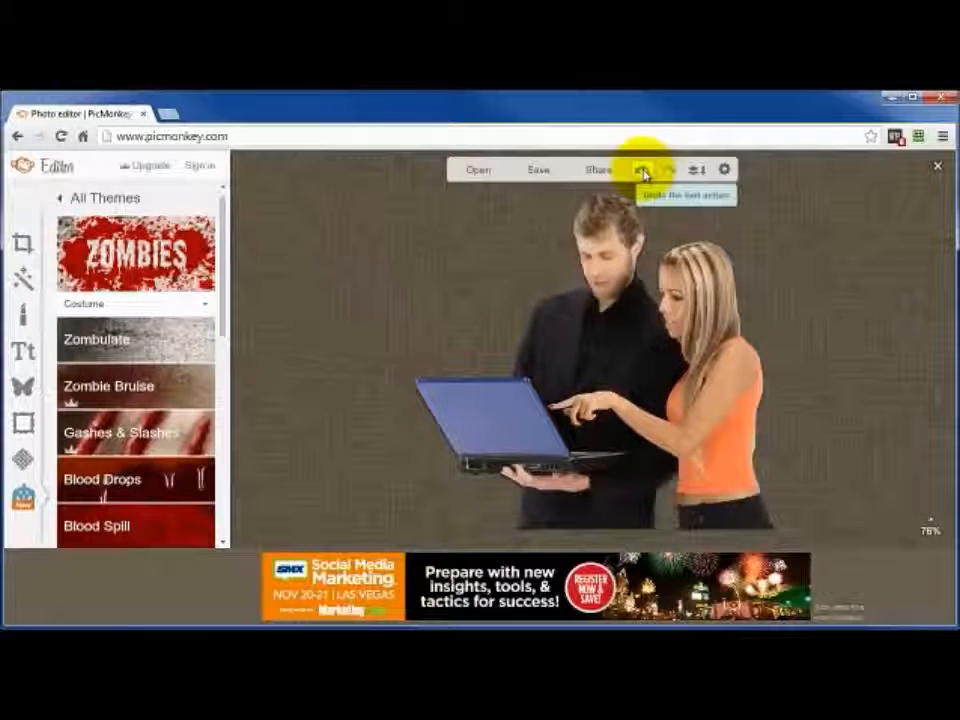
Save the photo to the computer as image-name in PNG format, keeping its original dimensions.
left_click(537, 172)
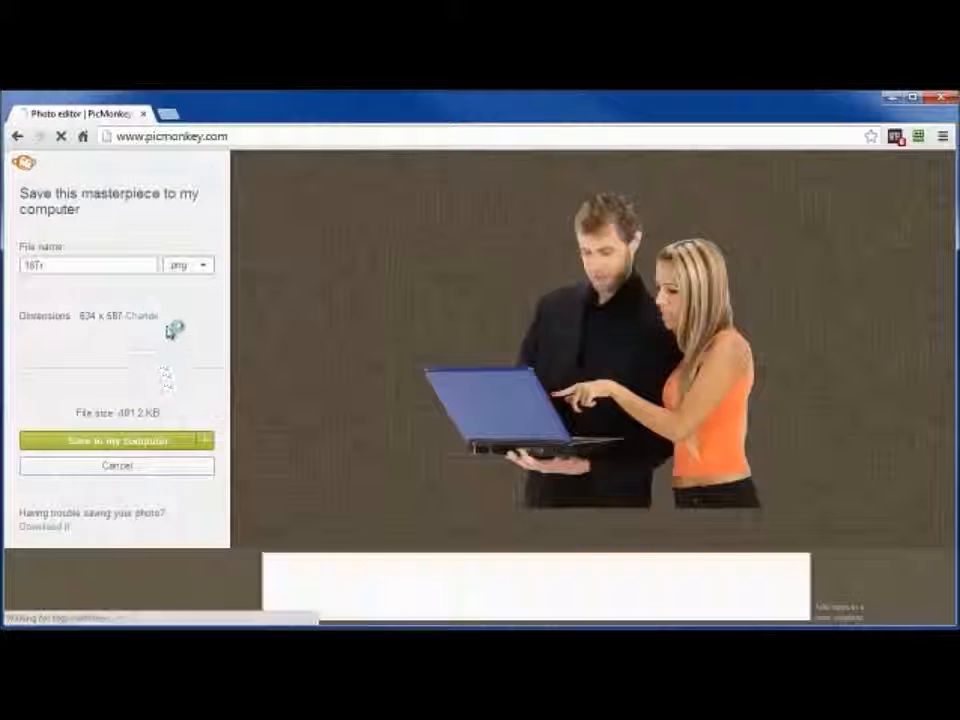
left_click(203, 268)
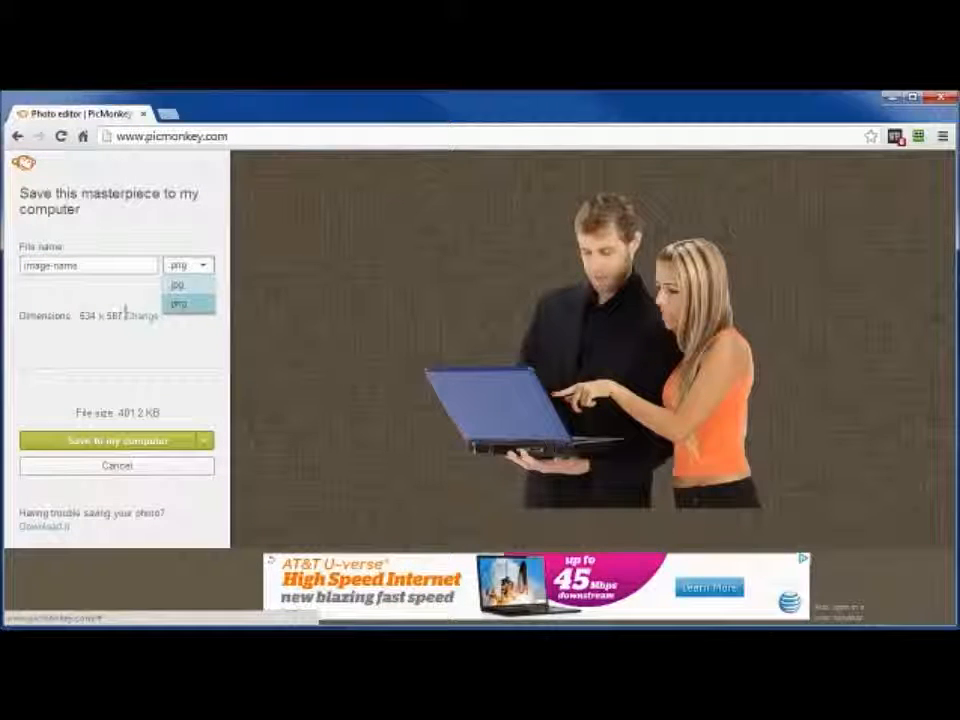
left_click(91, 347)
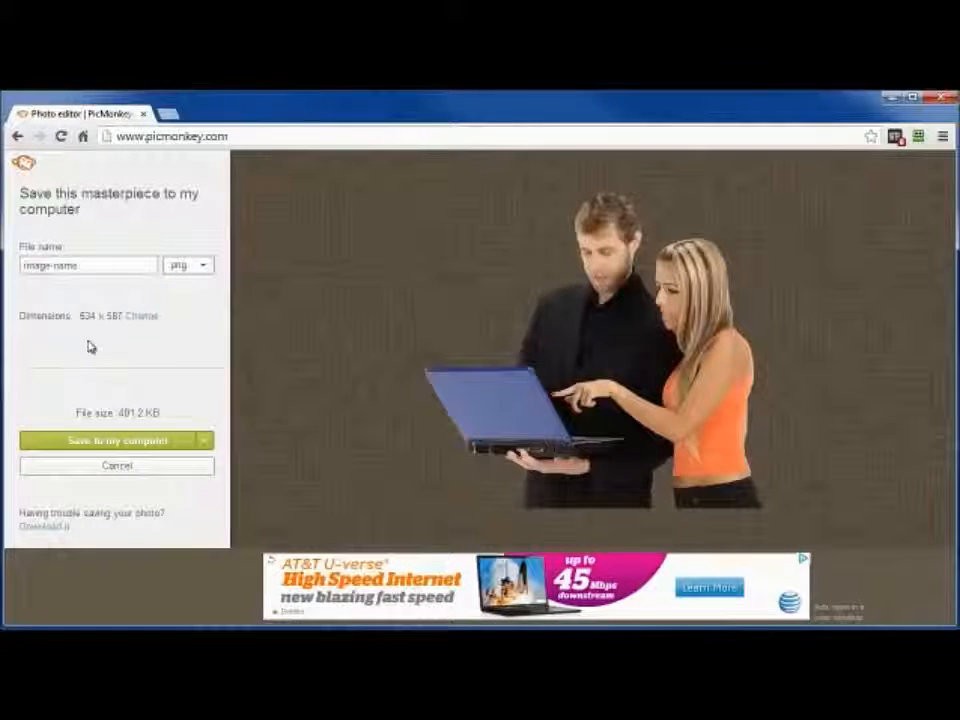
left_click(142, 318)
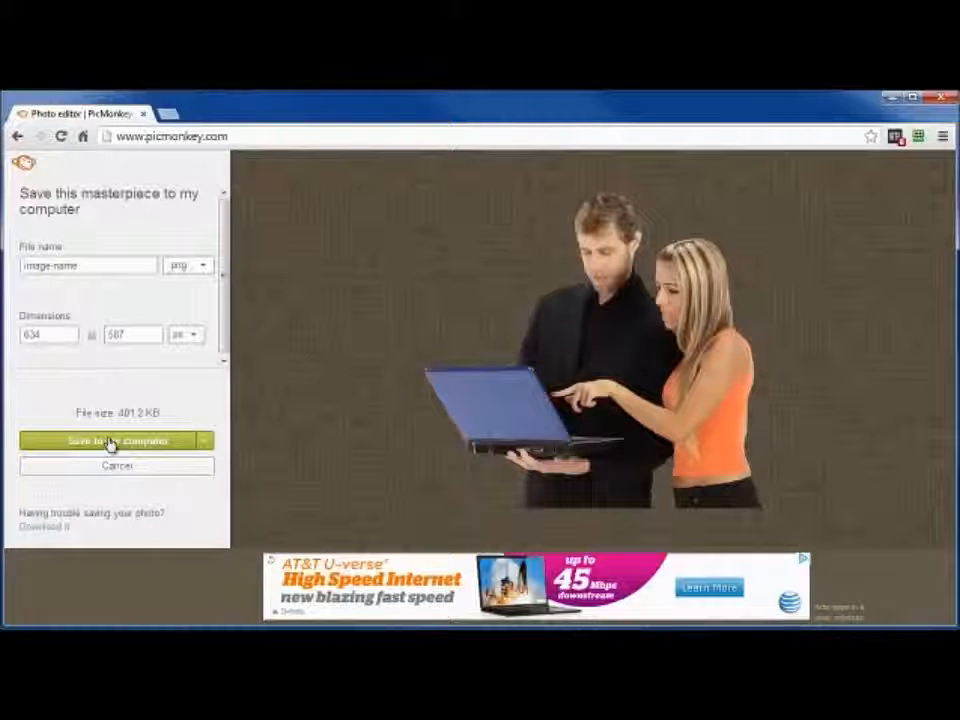
left_click(207, 445)
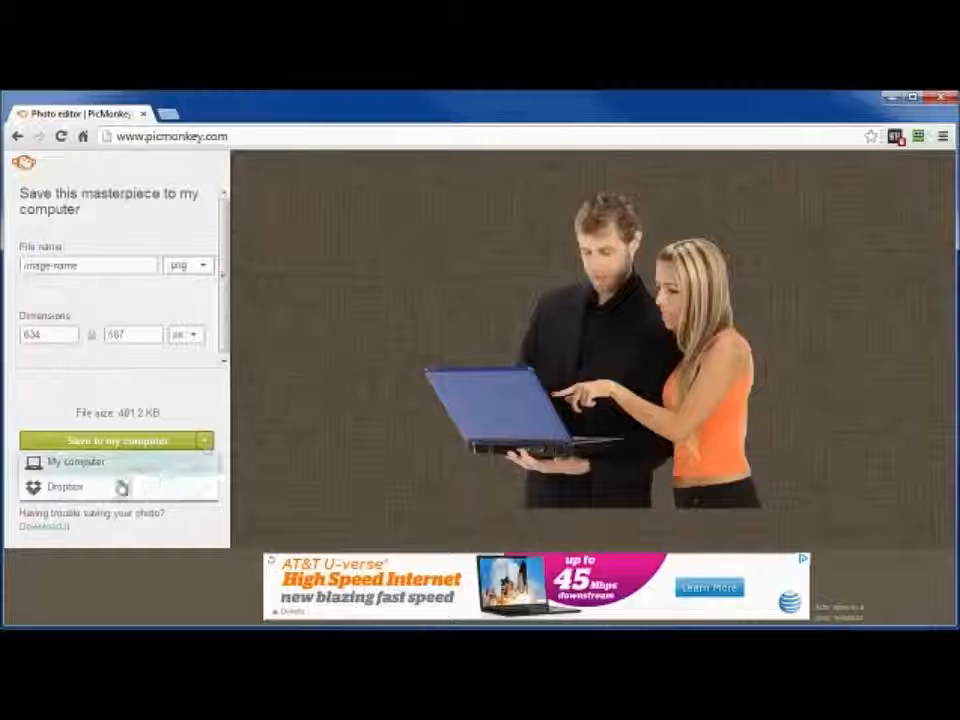
left_click(179, 448)
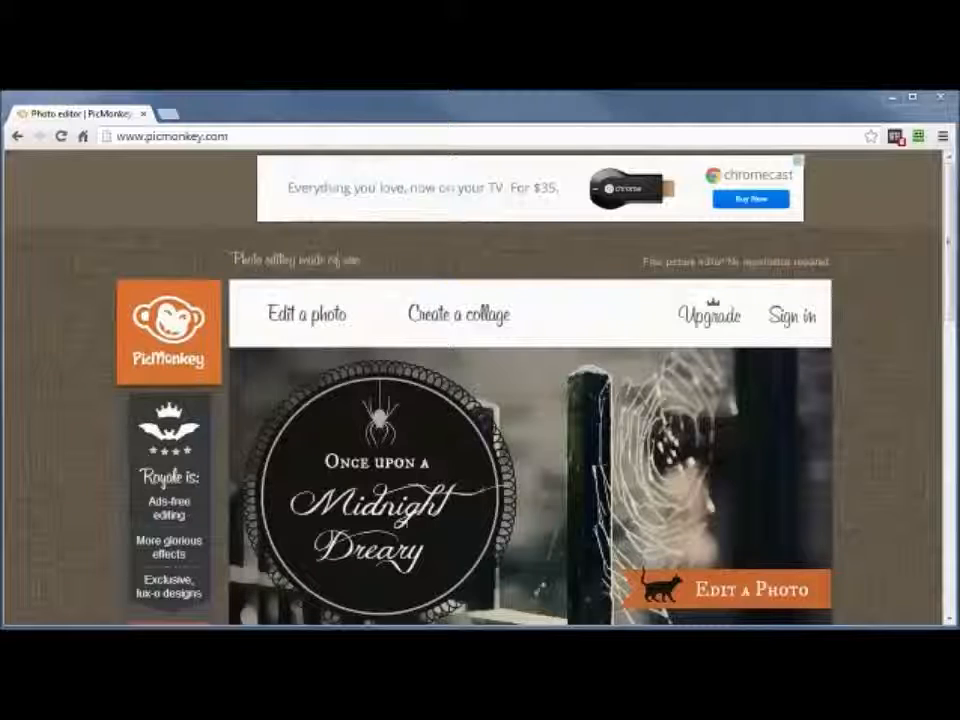
Start a collage and apply the first L-egant layout, with one large cell bordered by five small ones.
left_click_drag(945, 340, 454, 337)
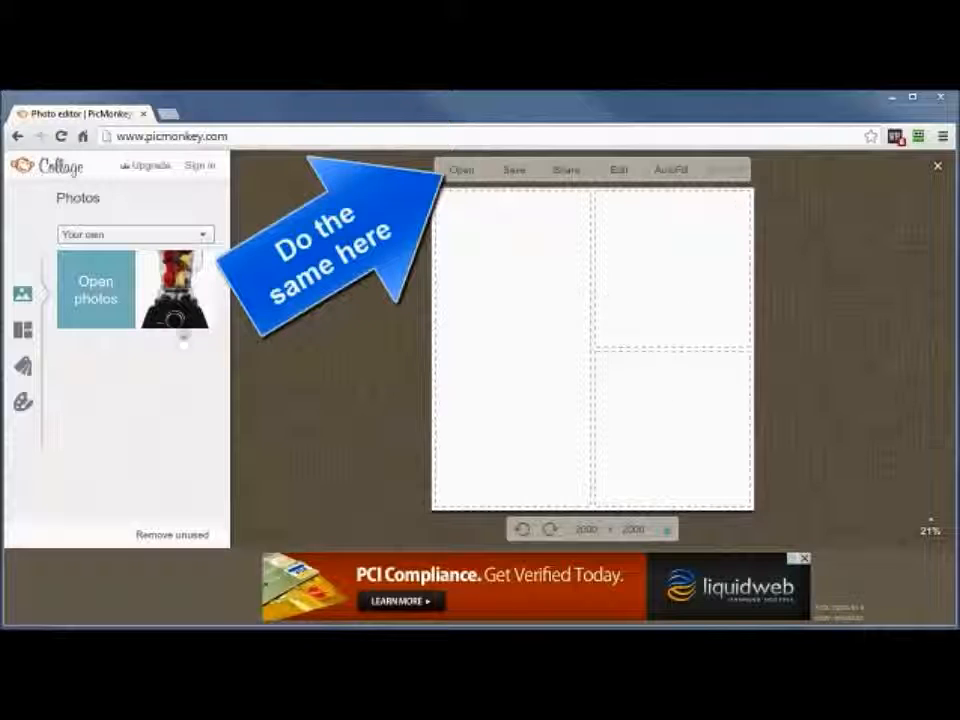
left_click(23, 330)
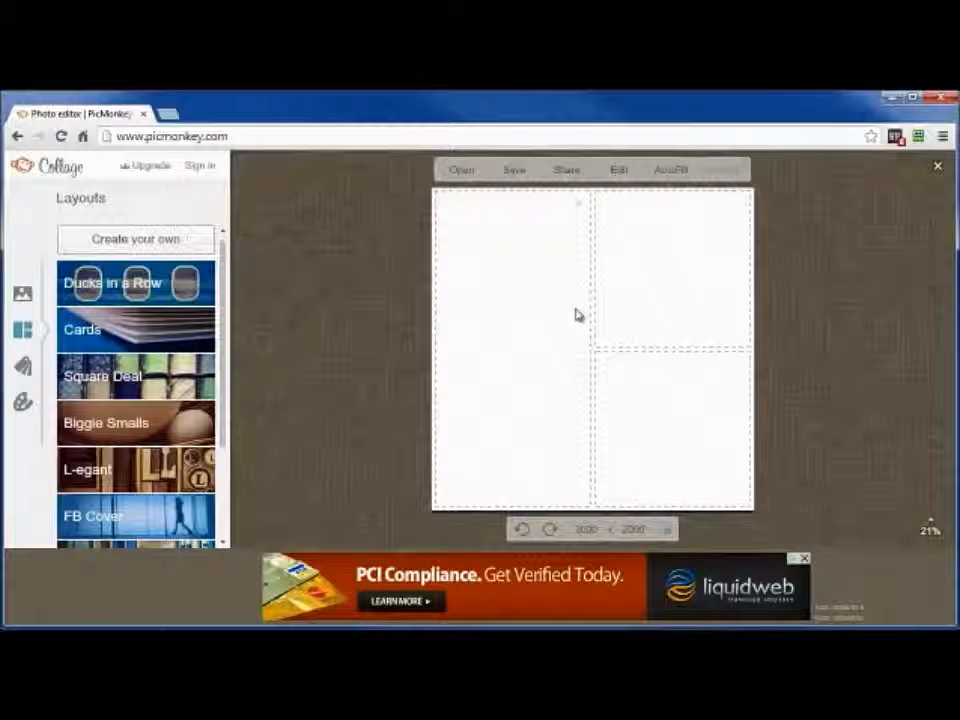
left_click(90, 481)
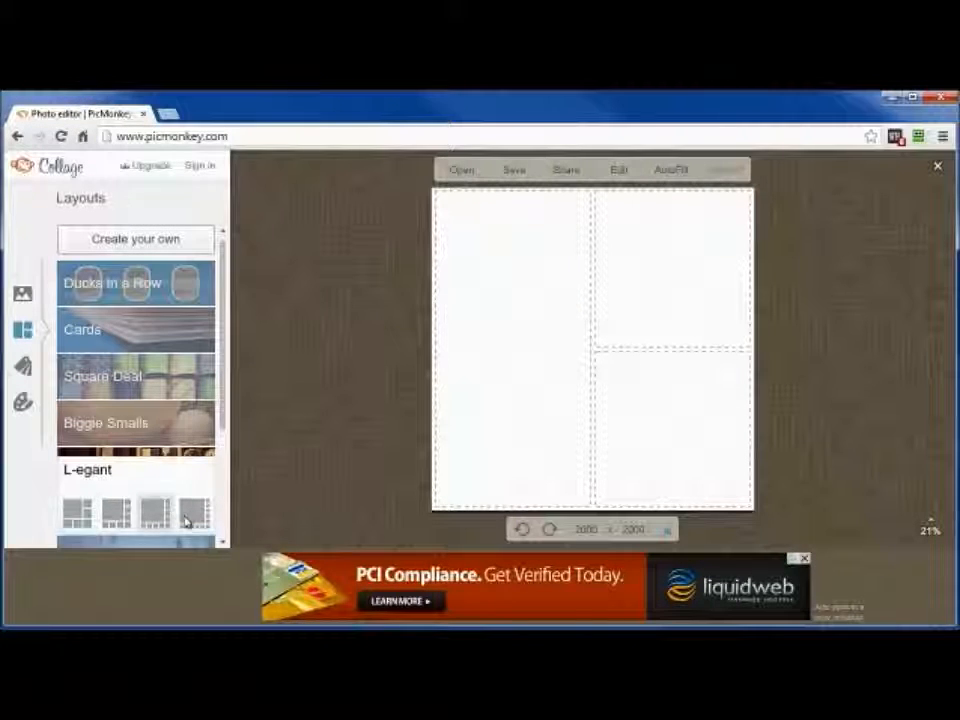
left_click(77, 512)
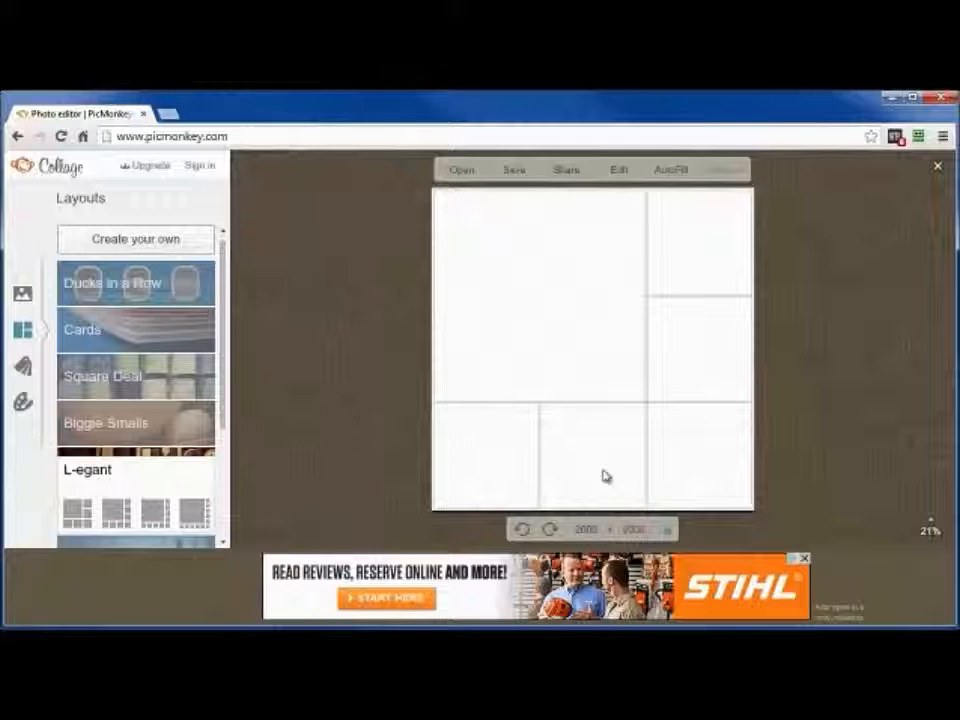
Place the blender photo in the collage's large cell and shift it upward to show the blender's base.
left_click(22, 293)
left_click_drag(173, 298, 545, 393)
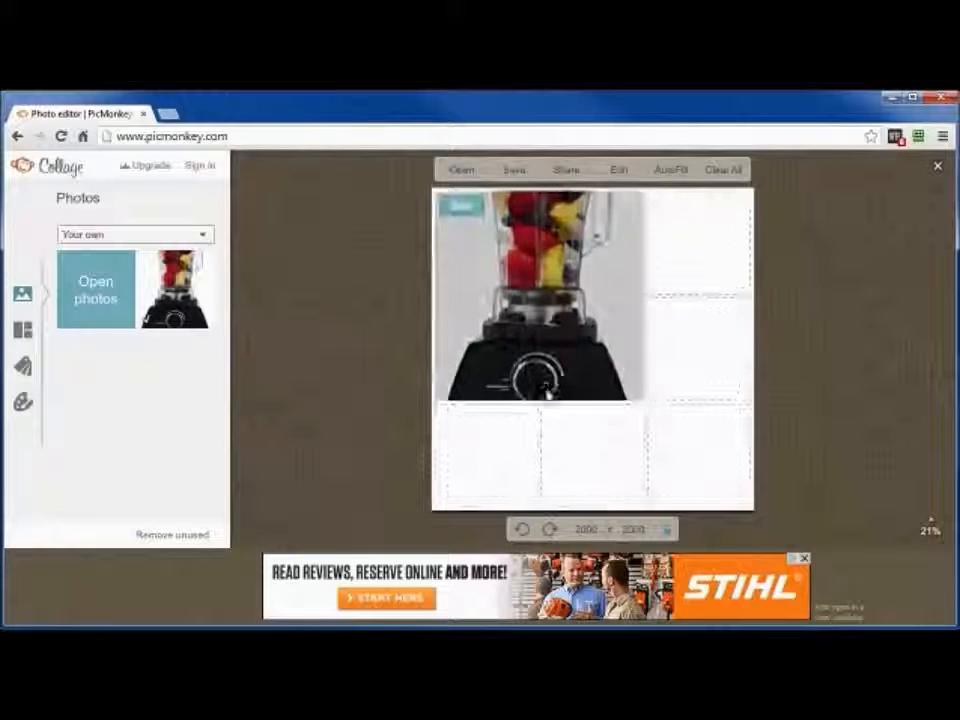
left_click_drag(599, 316, 589, 275)
left_click_drag(551, 399, 567, 348)
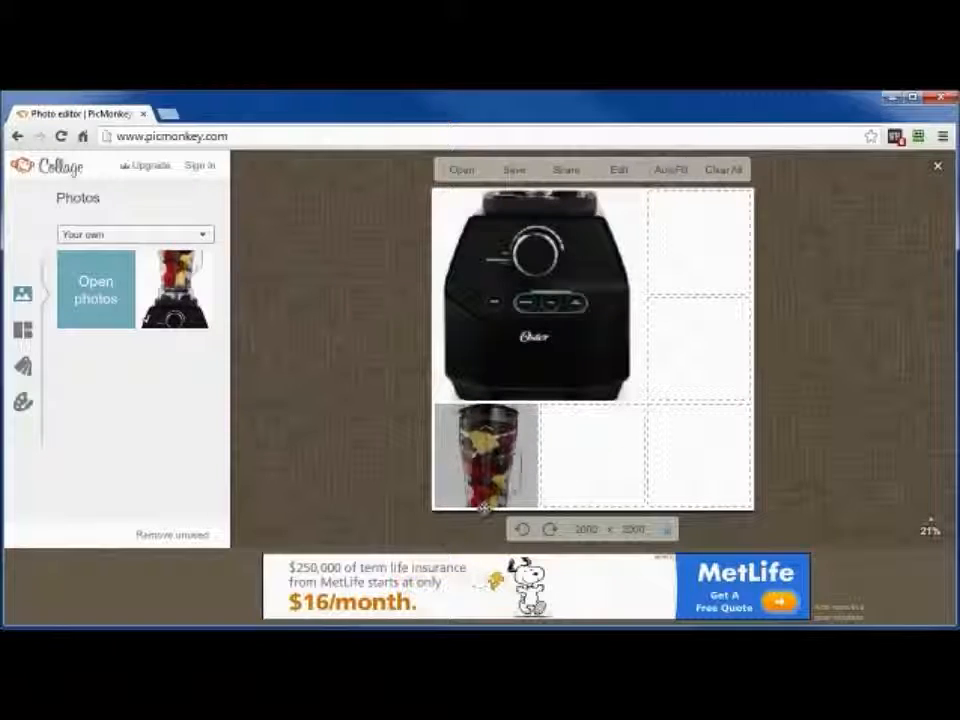
Remove the blender photo from the small cell at the collage's lower-left corner.
mouse_move(604, 344)
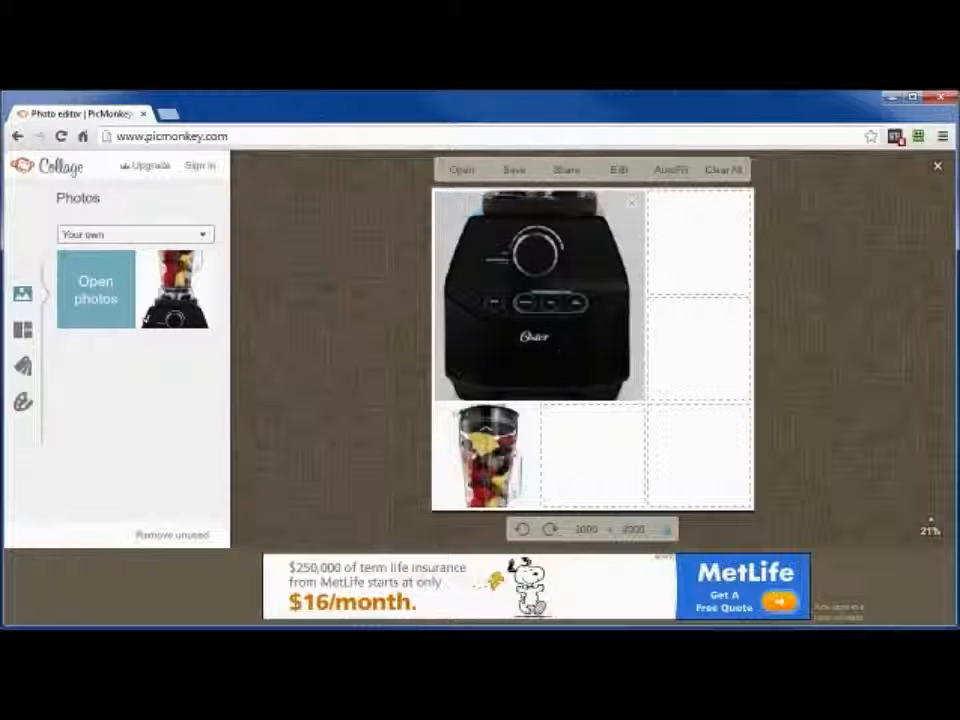
left_click(526, 422)
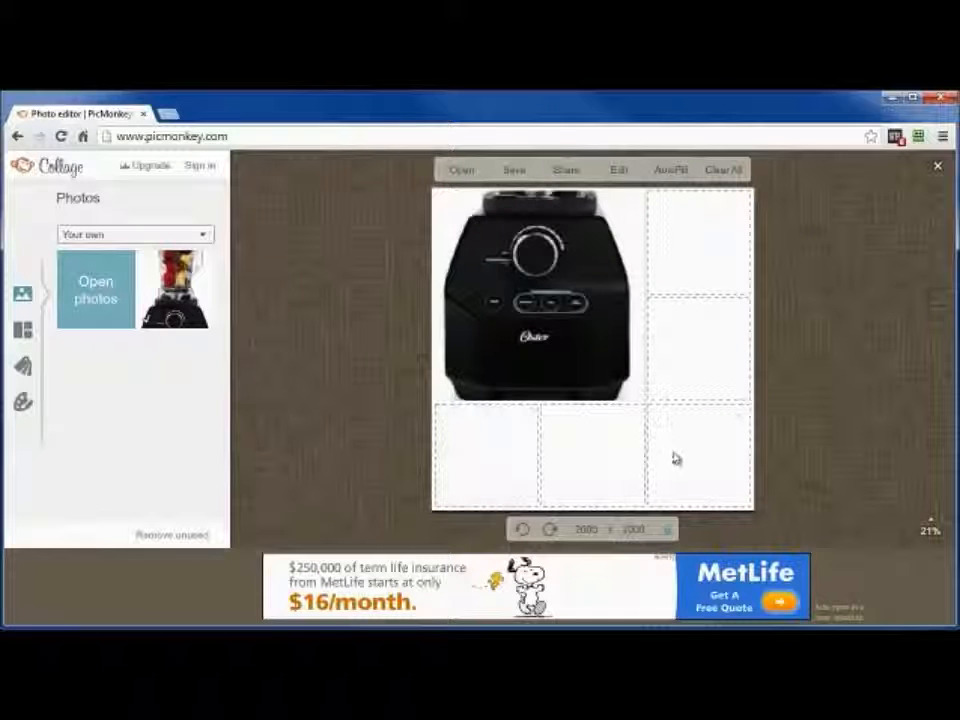
Add the photos smoothie01.jpg through smoothie05.jpg to the collage's photo collection.
left_click(88, 302)
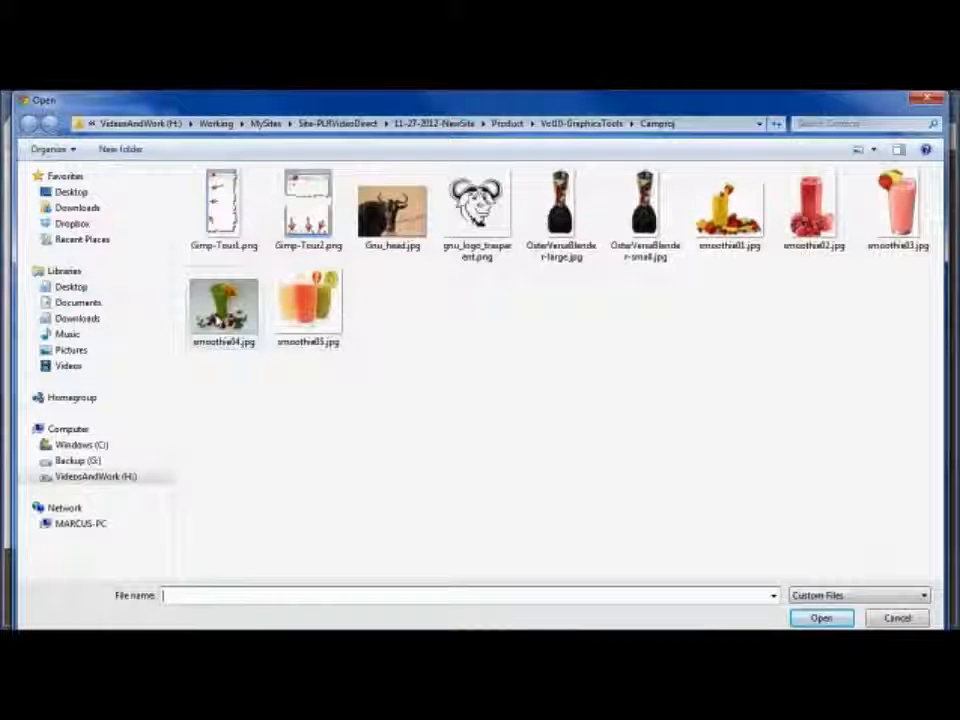
left_click(222, 314)
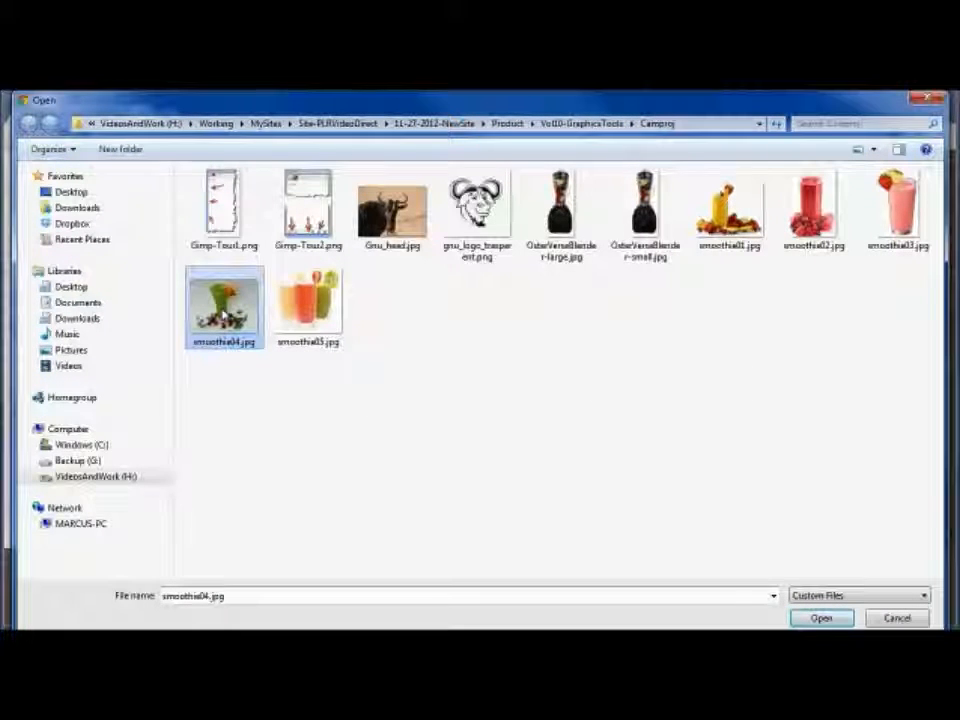
left_click(308, 305, "ctrl")
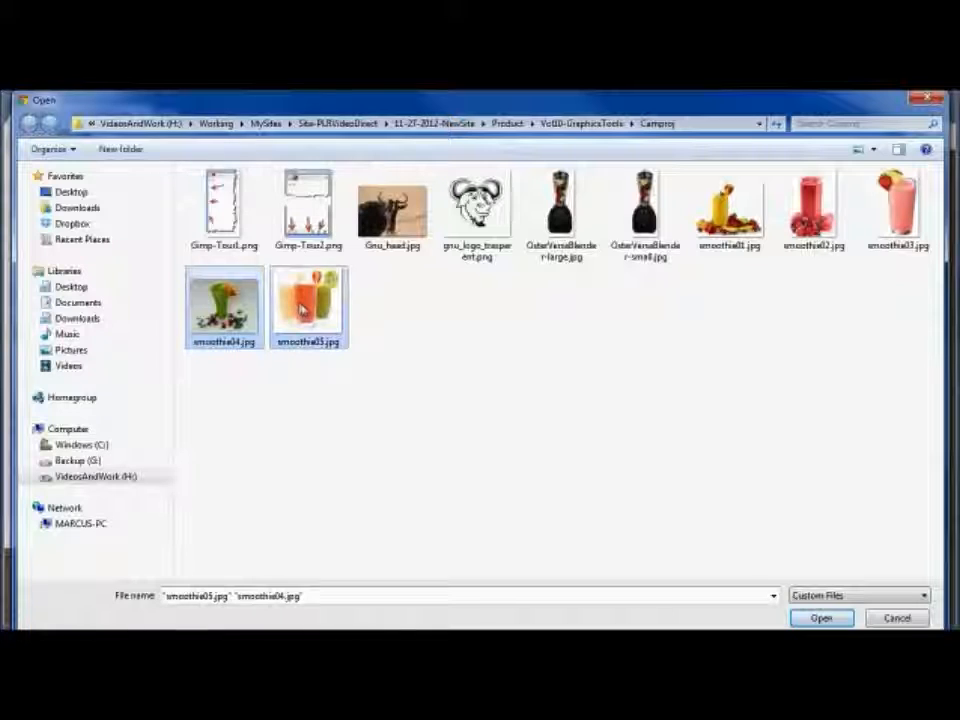
left_click(731, 240, "ctrl")
left_click(812, 225, "ctrl")
left_click(889, 235, "ctrl")
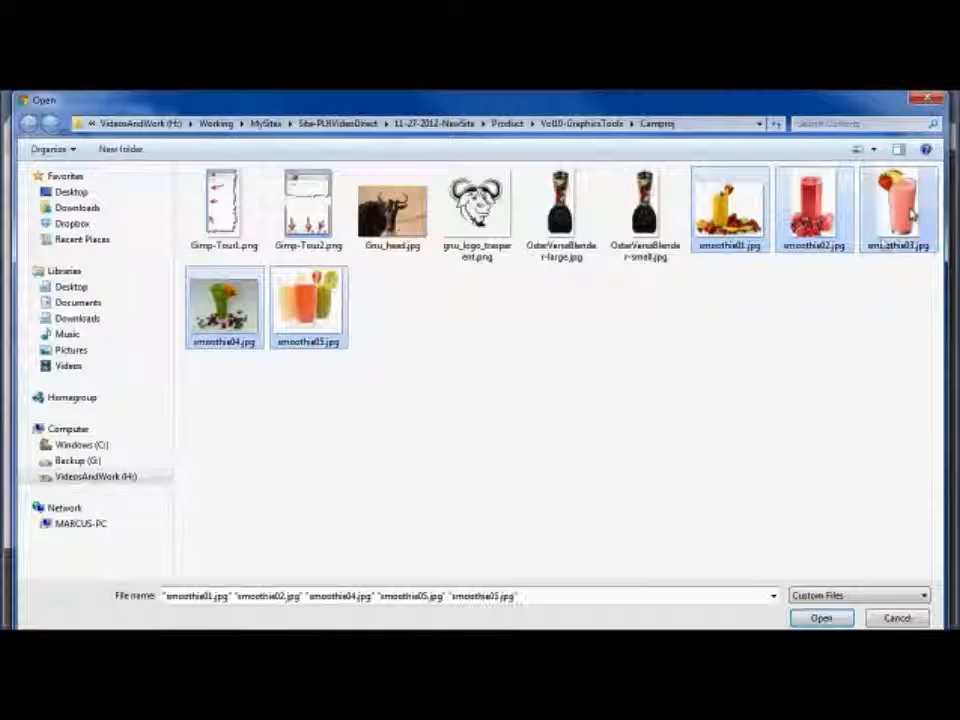
left_click(822, 618)
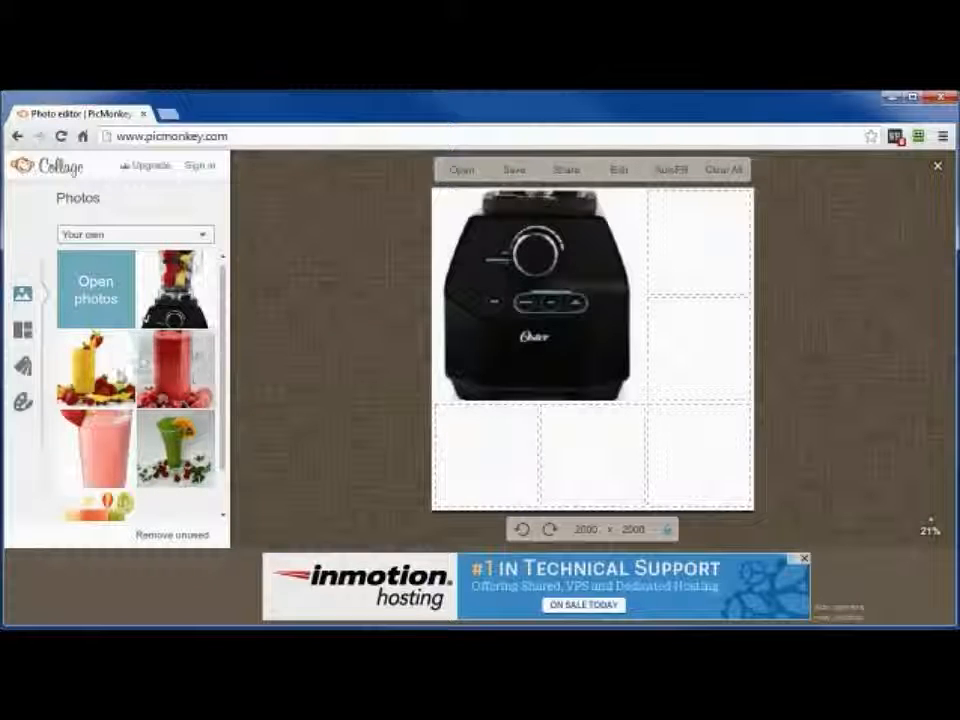
Place the yellow and red smoothie photos in the first two bottom-row cells and shift them down to show the glass tops.
left_click_drag(84, 366, 505, 476)
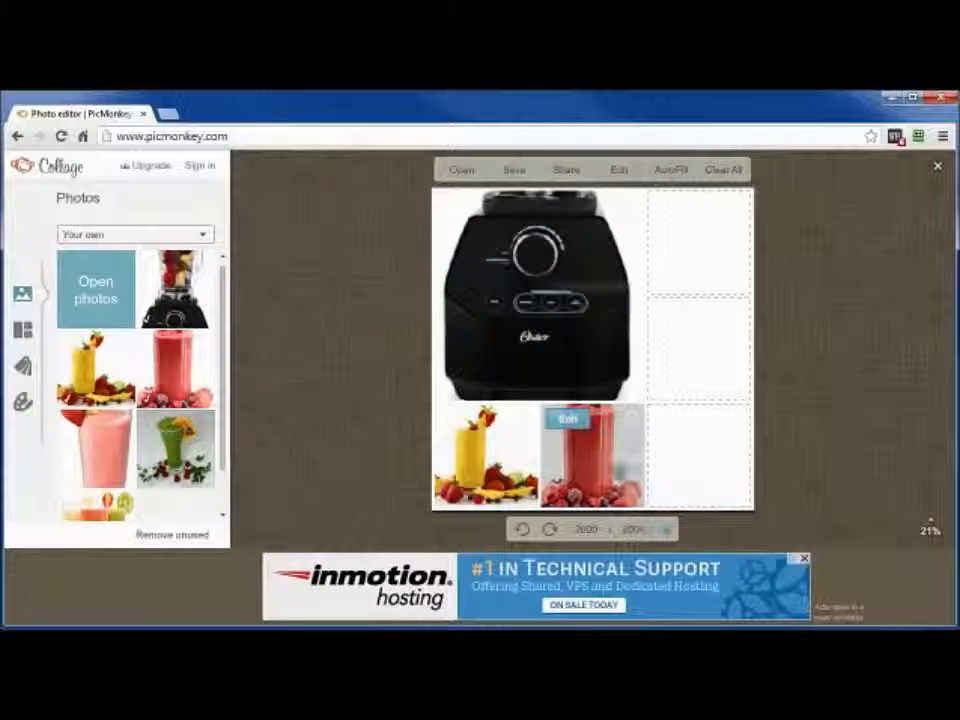
left_click_drag(594, 435, 593, 466)
left_click_drag(485, 460, 496, 474)
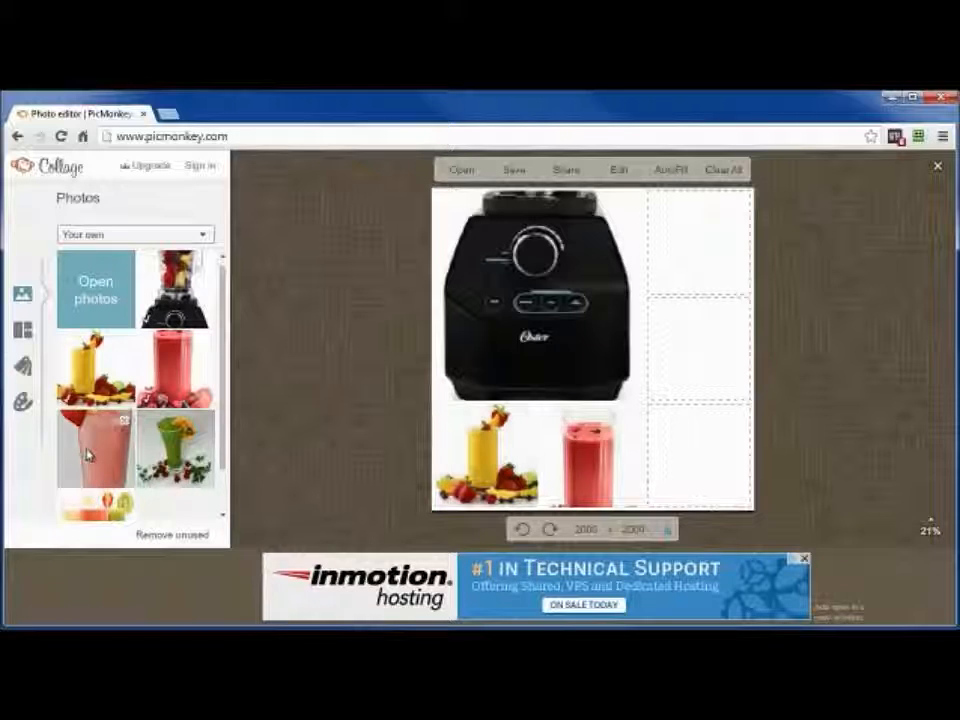
left_click_drag(168, 458, 696, 420)
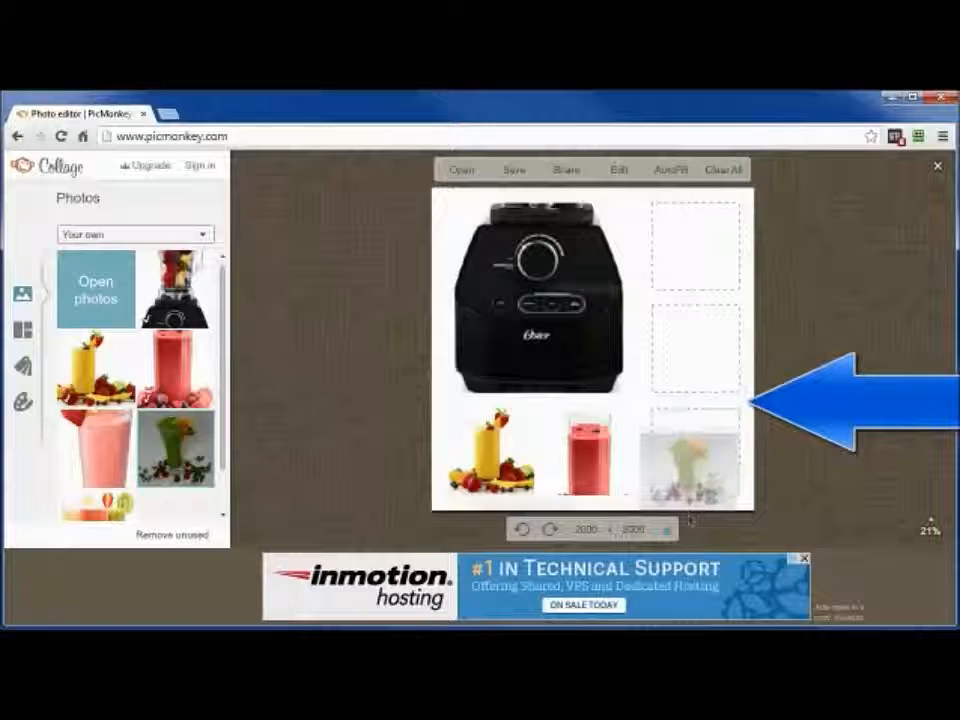
left_click_drag(692, 505, 660, 395)
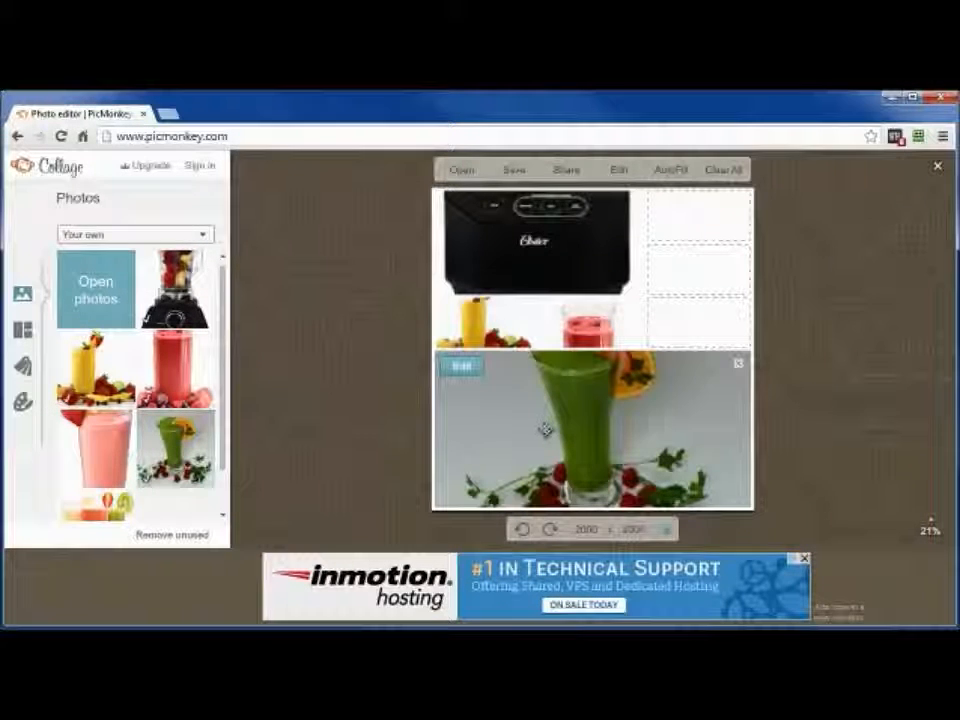
left_click_drag(543, 405, 536, 469)
left_click(738, 364)
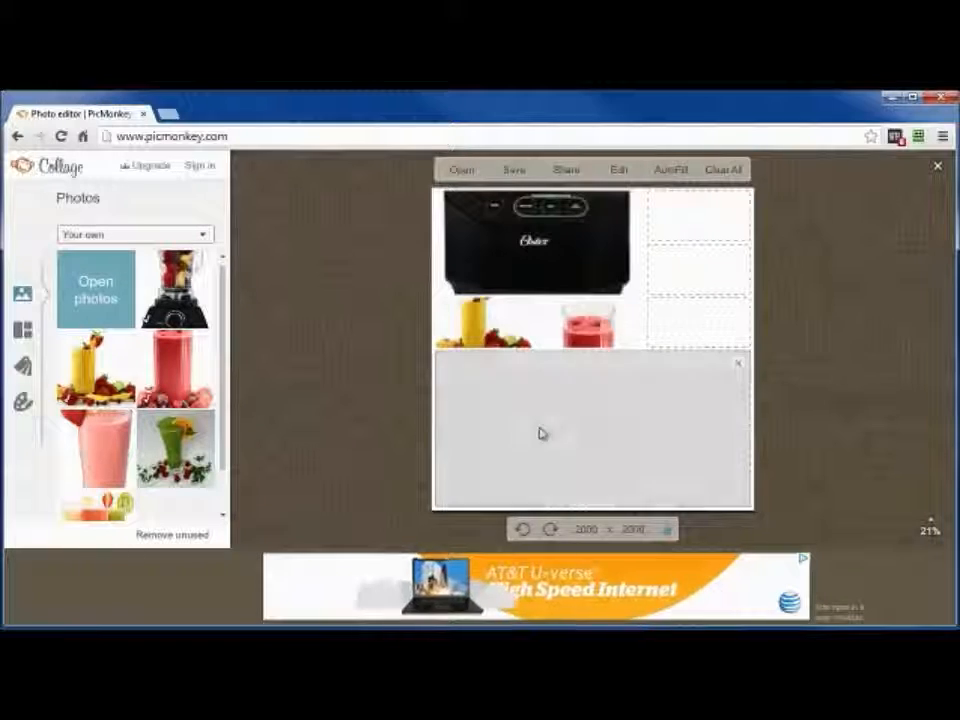
left_click(738, 364)
Fill the collage's right column with the green smoothie at the bottom, the three-glass photo in the middle and the pink smoothie on top.
left_click_drag(177, 447, 712, 480)
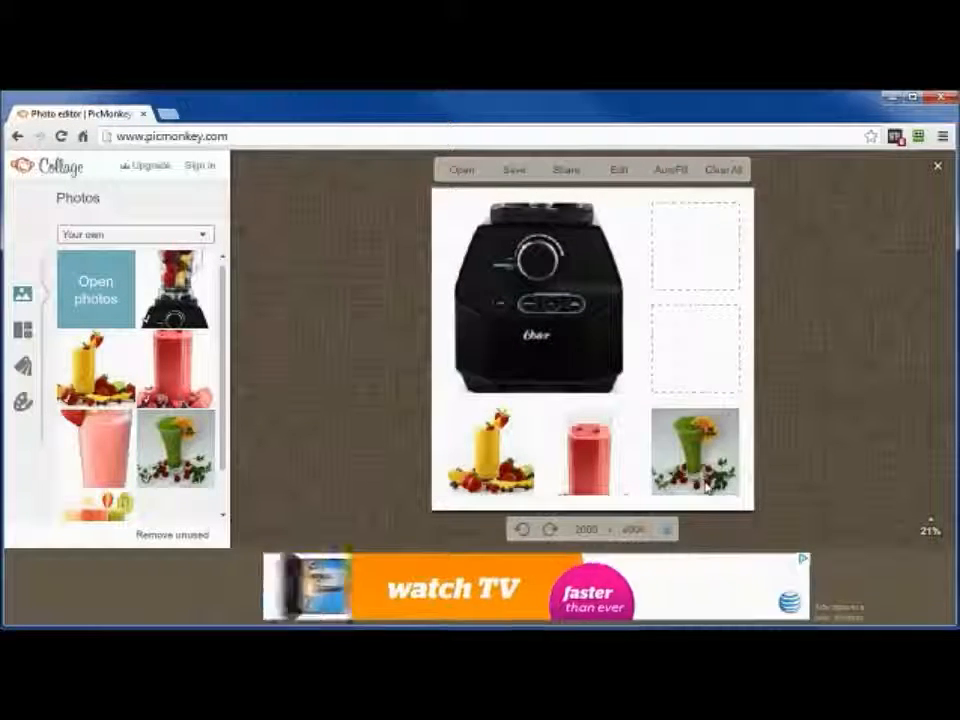
scroll(96, 470, "down", 1)
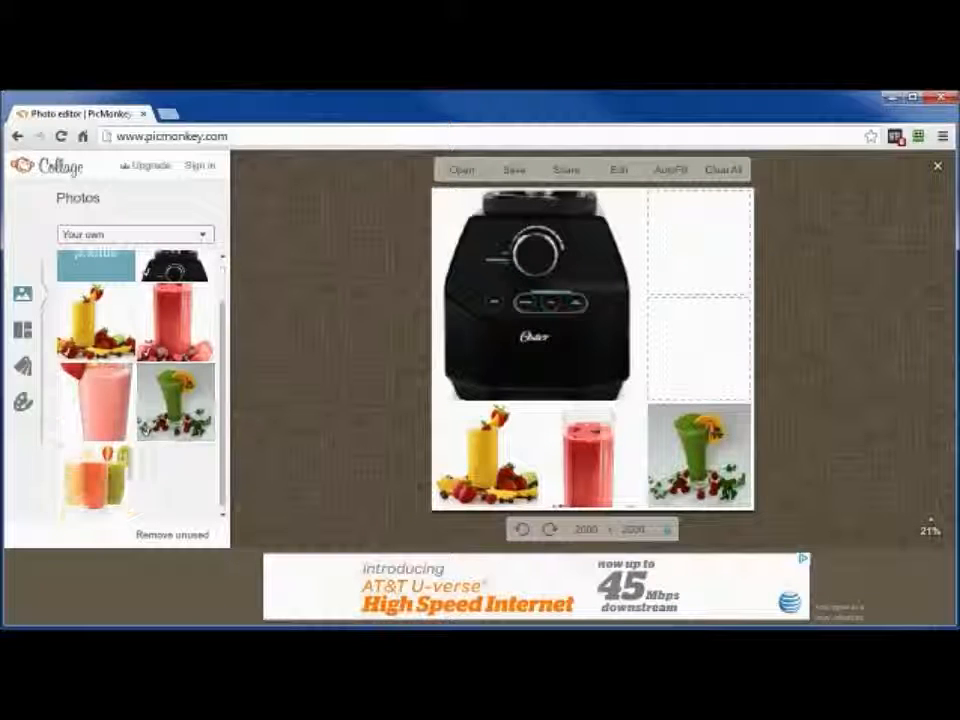
left_click_drag(96, 484, 705, 381)
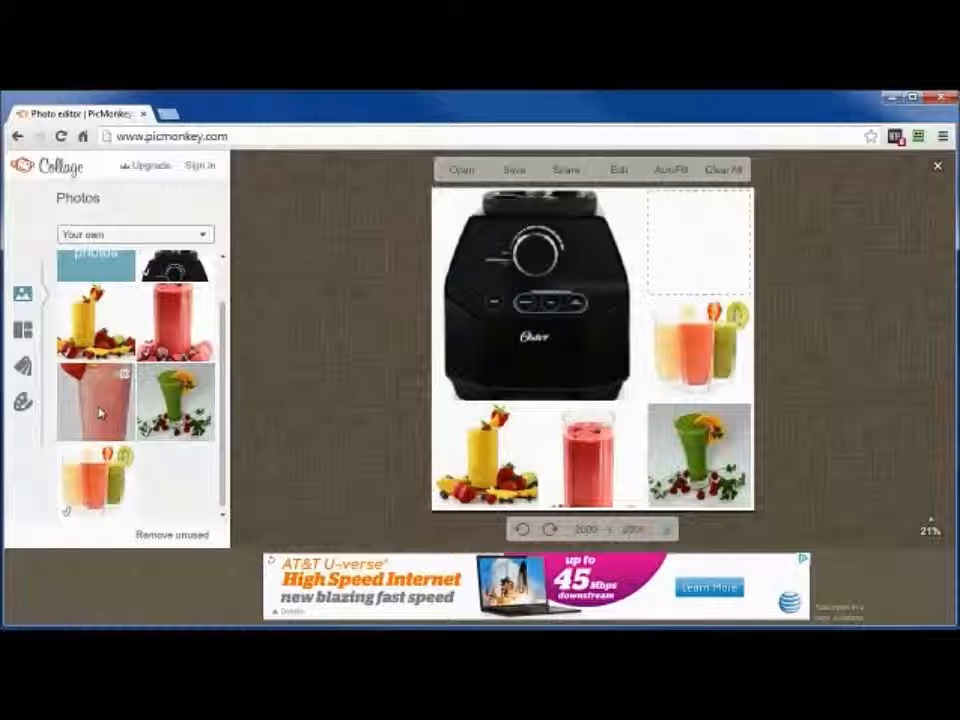
left_click_drag(100, 412, 698, 285)
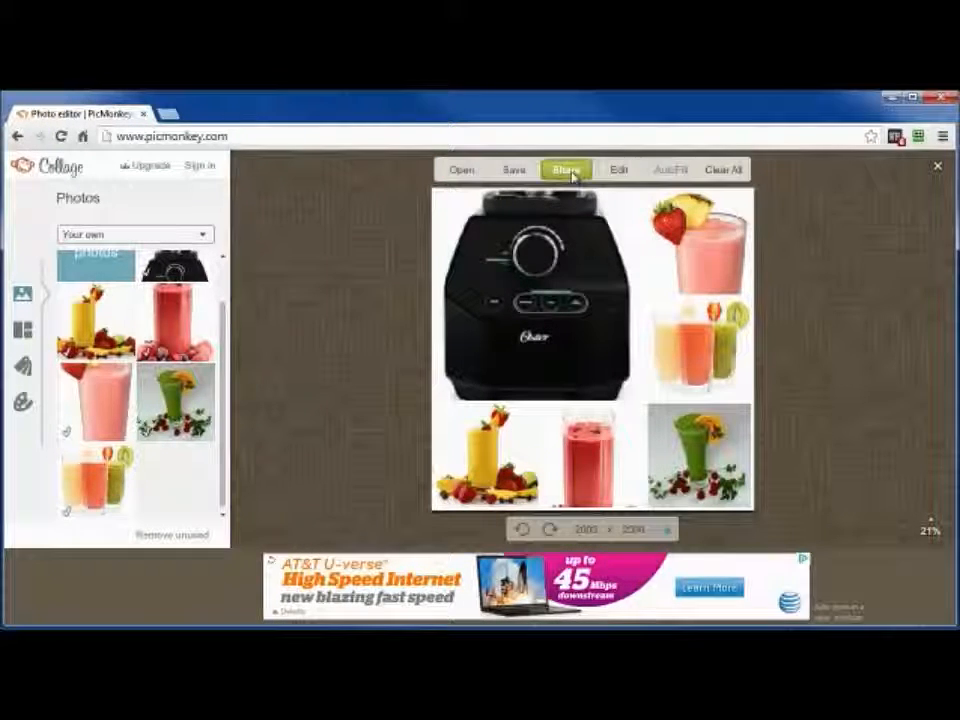
Look over the collage's photo-opening dialog, swatches and background settings without changing anything.
left_click(459, 172)
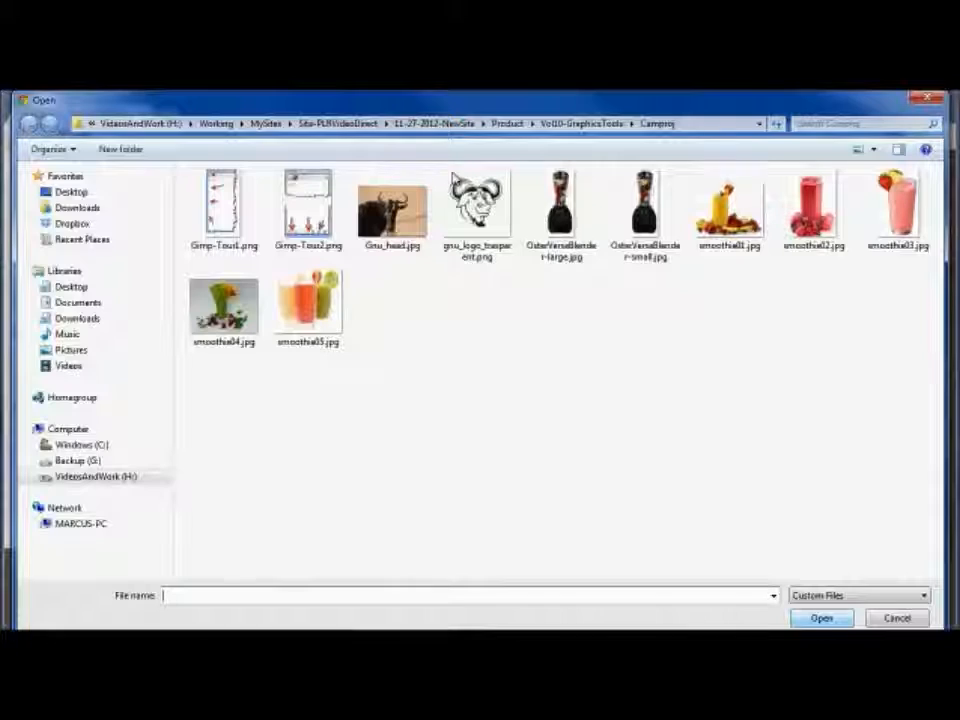
left_click(896, 618)
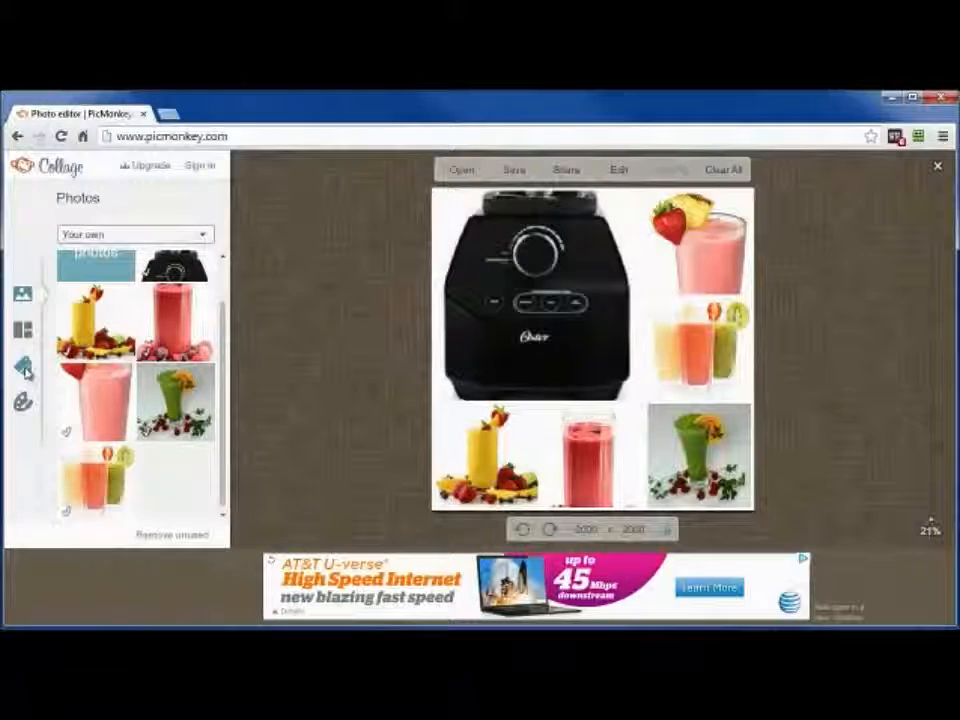
left_click(23, 366)
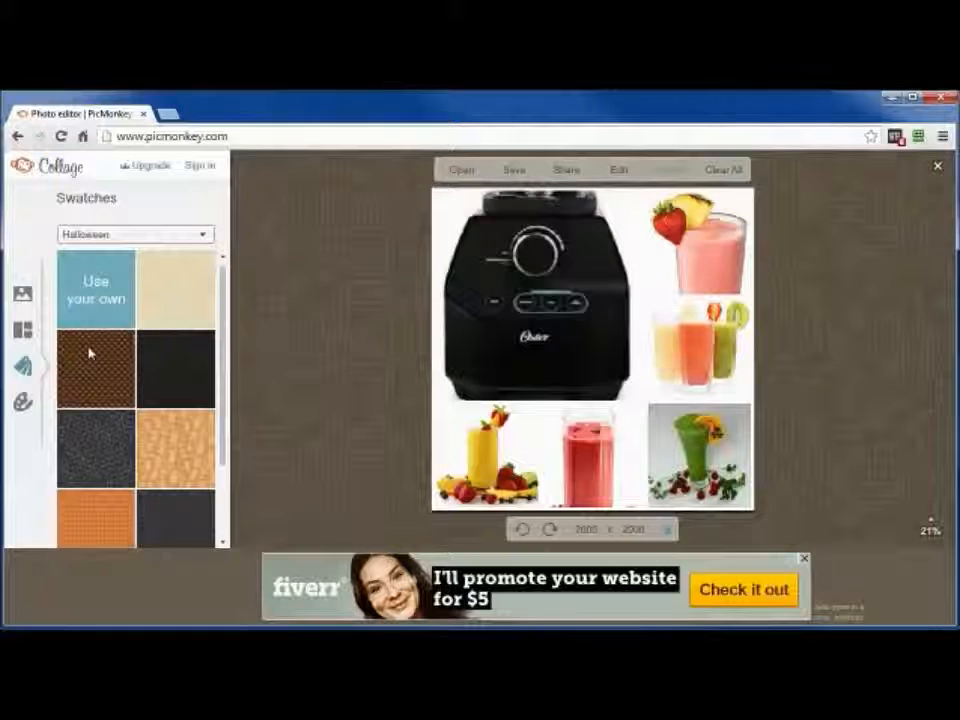
left_click(23, 403)
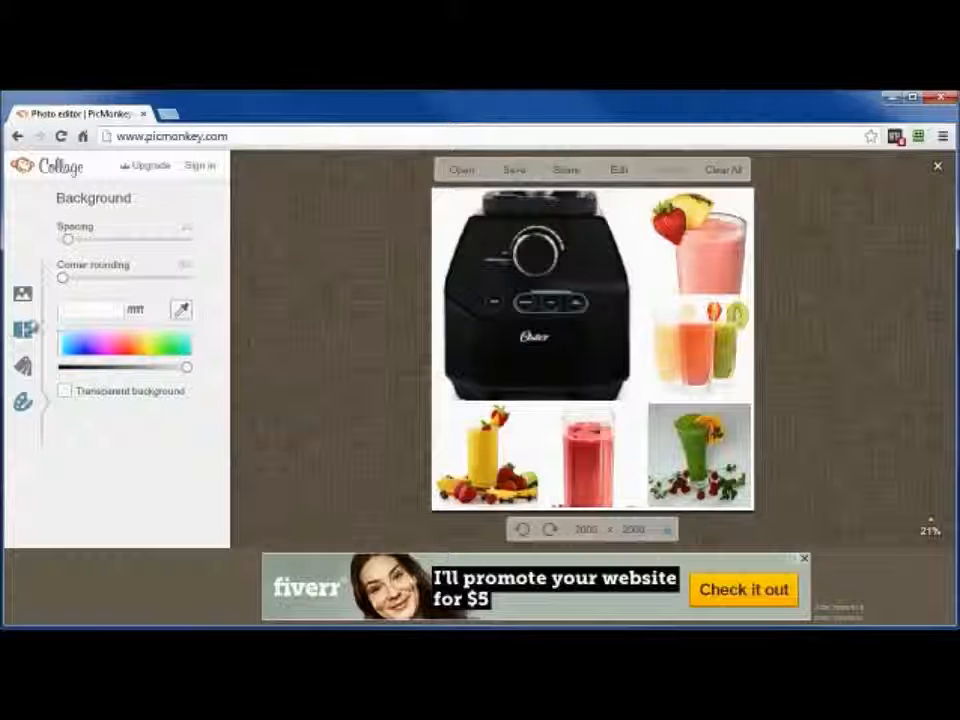
Send the finished collage to the Editor and put a Museum Matte frame around it.
left_click(620, 171)
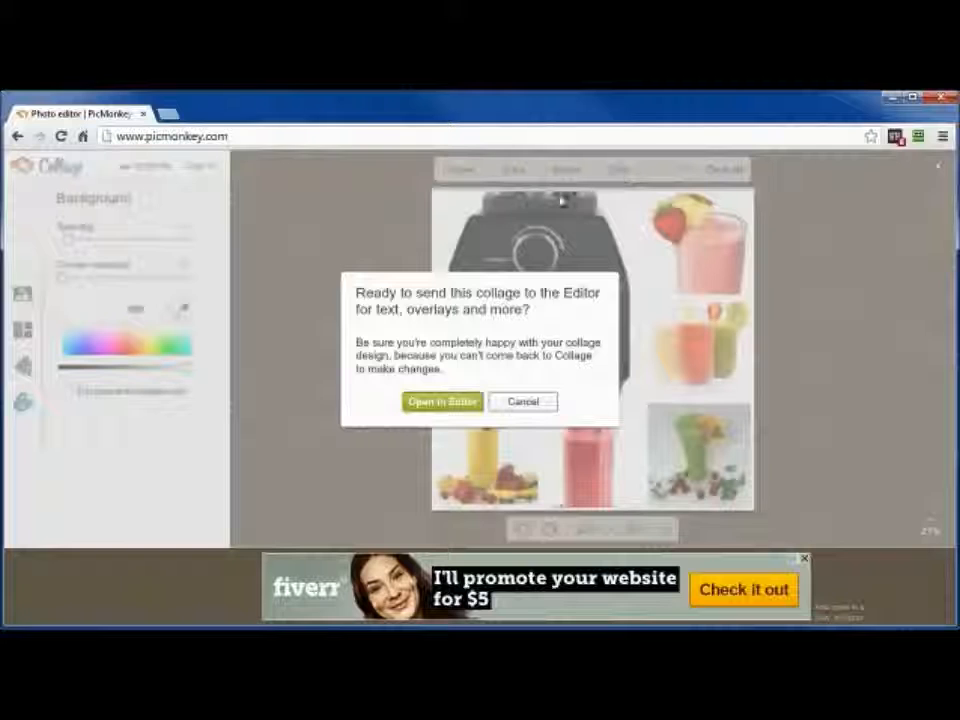
left_click(425, 403)
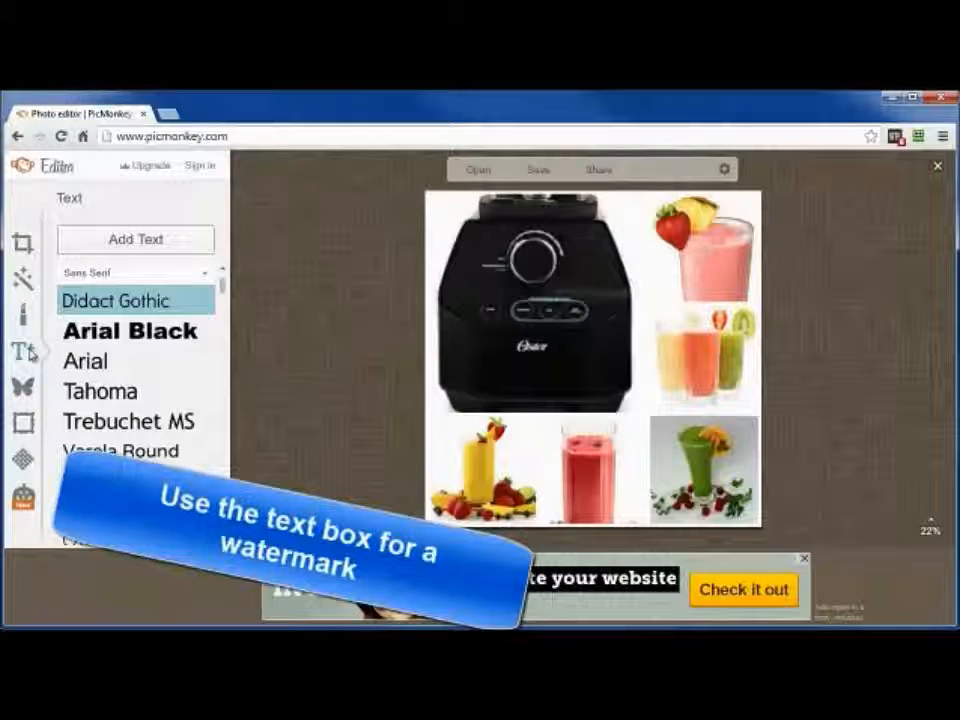
left_click(23, 423)
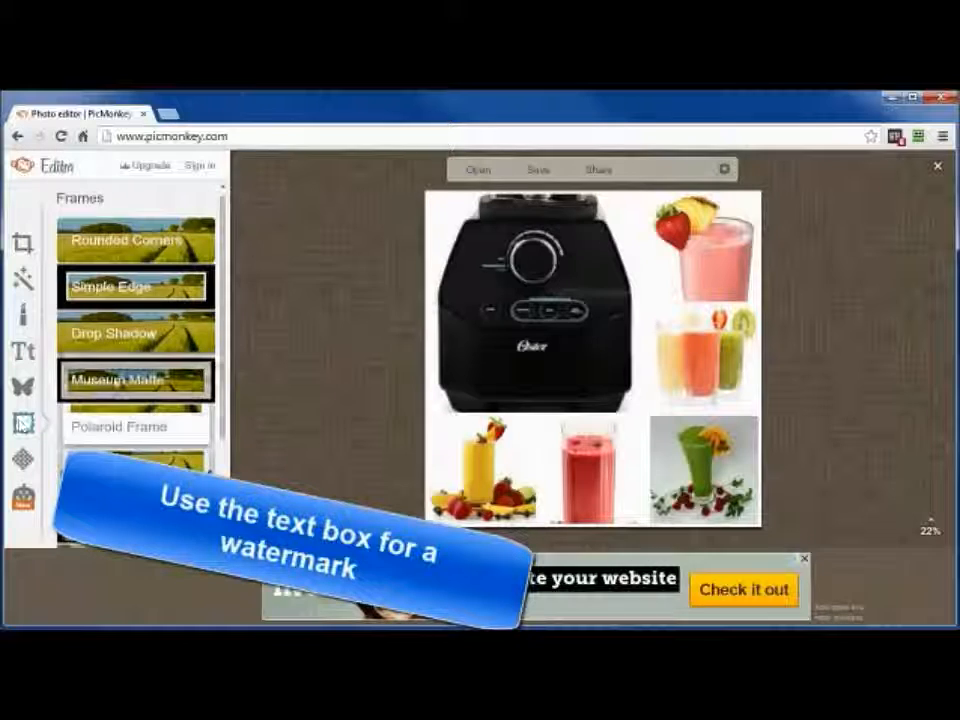
left_click(114, 379)
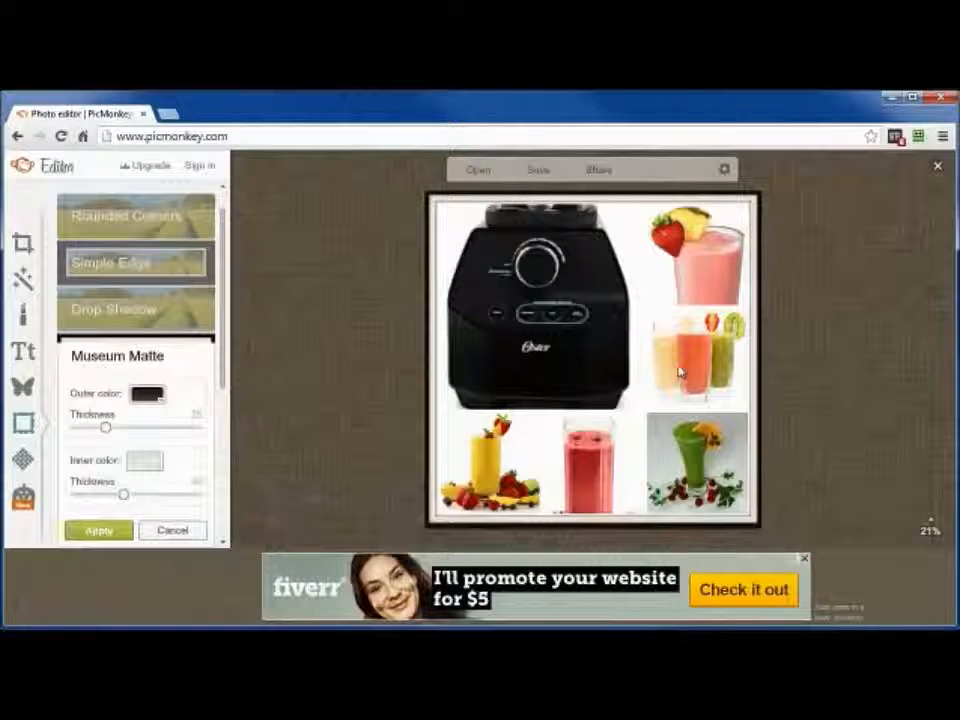
Save the framed collage to the computer as BlenderCollage in JPG format with Pierce quality.
left_click(540, 171)
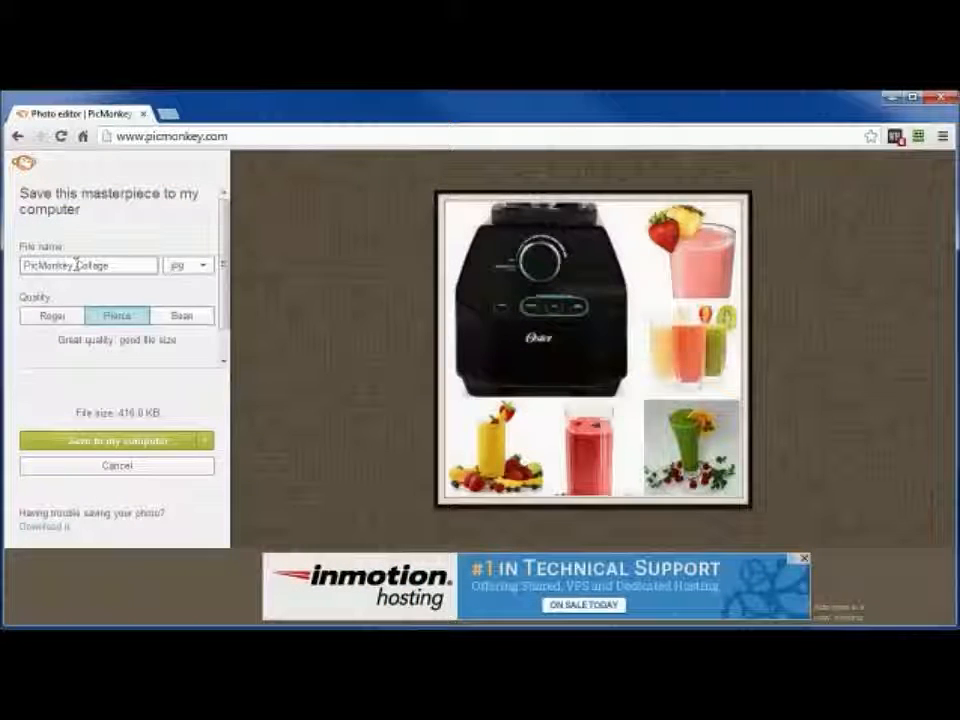
double_click(76, 262)
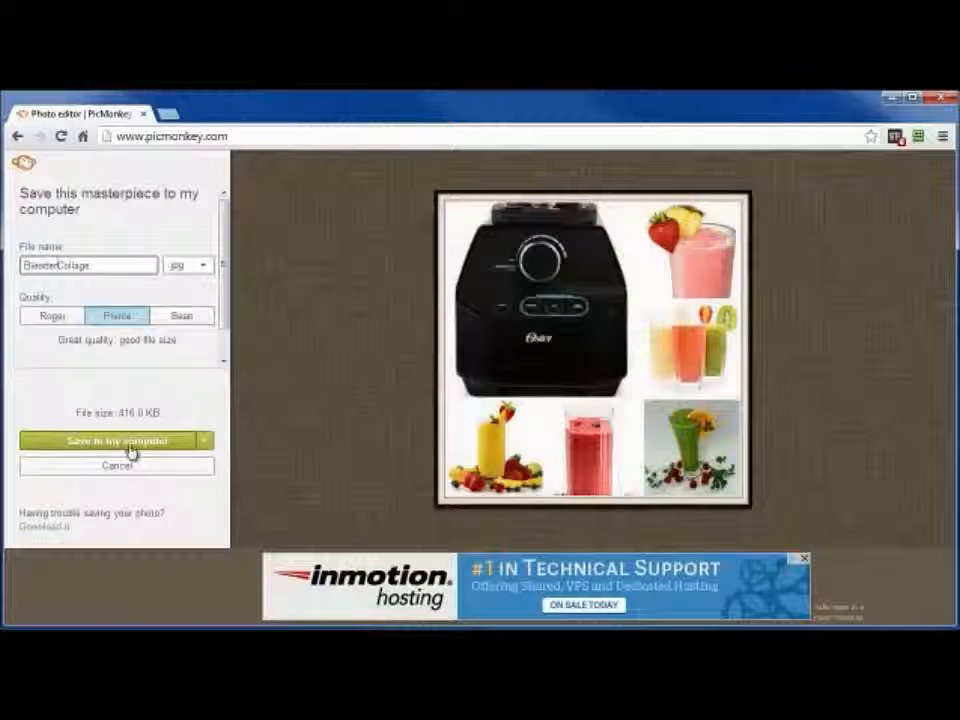
left_click(206, 446)
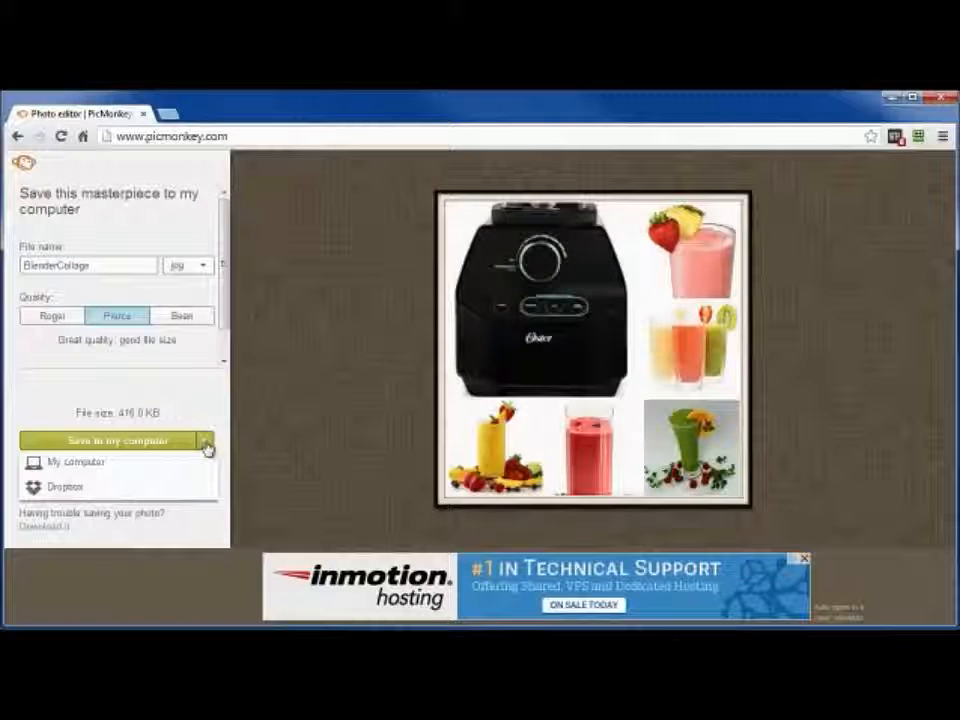
left_click(72, 464)
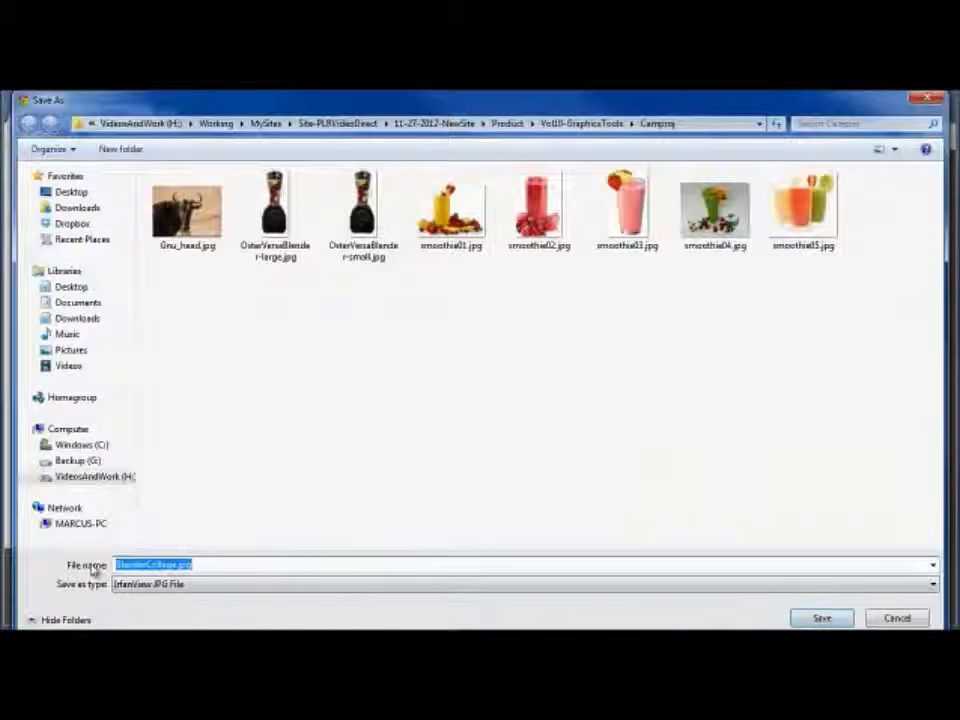
left_click(820, 618)
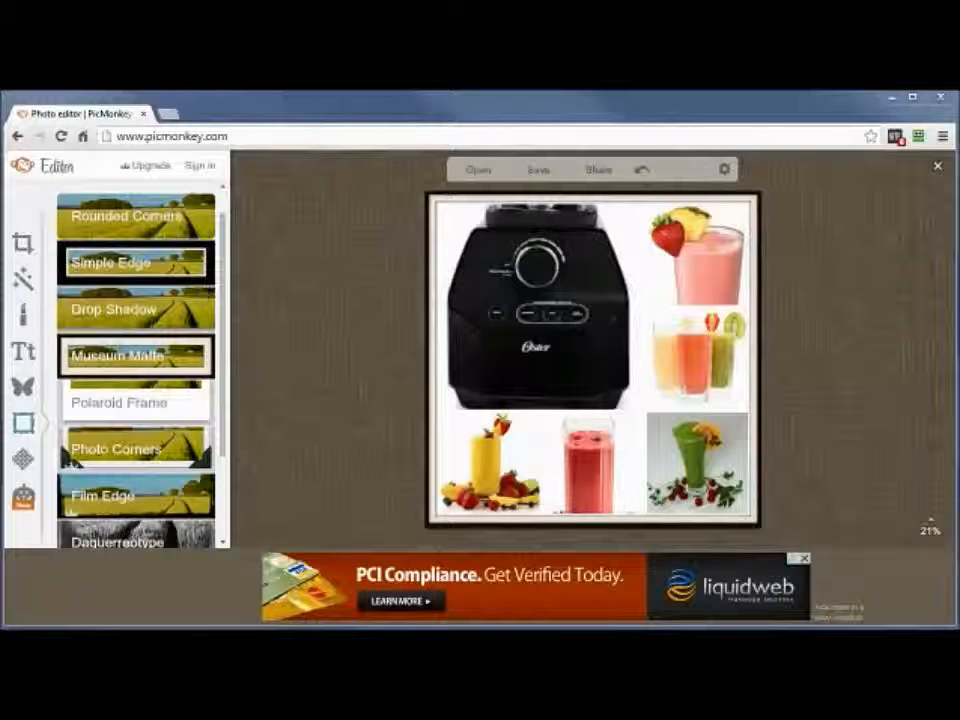
Resize the framed collage to 675 x 675 pixels, keeping its proportions.
left_click(22, 242)
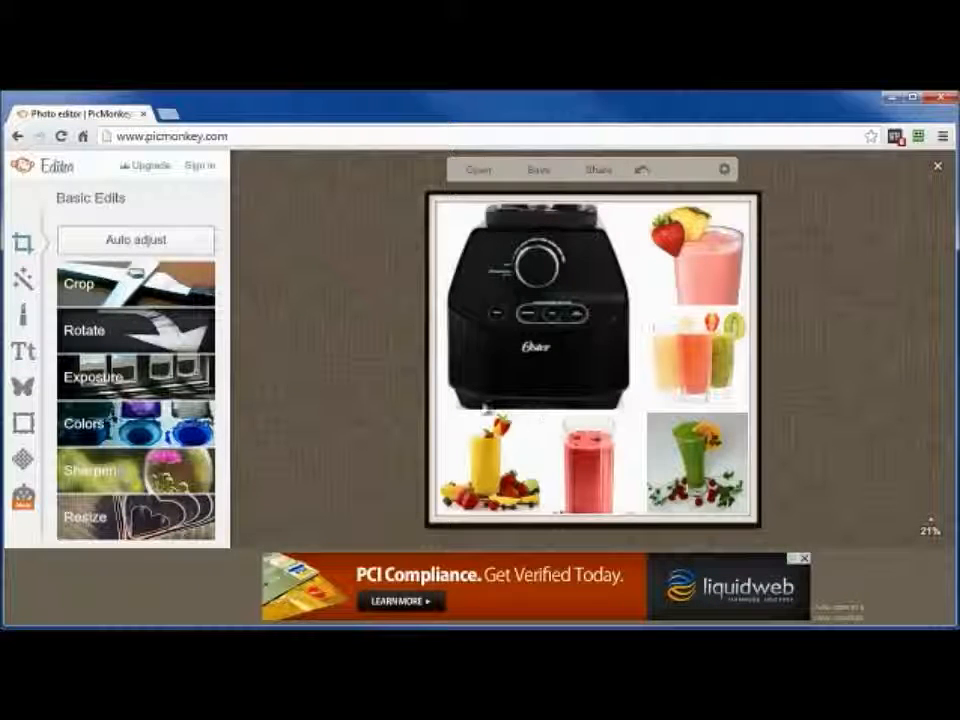
left_click(99, 520)
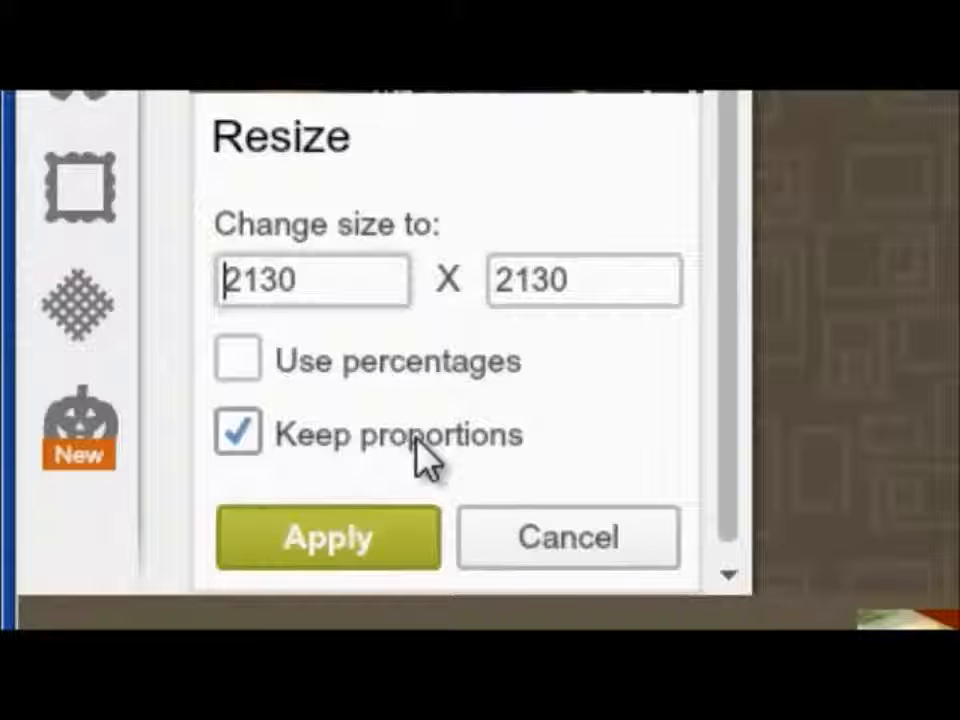
left_click_drag(334, 283, 115, 272)
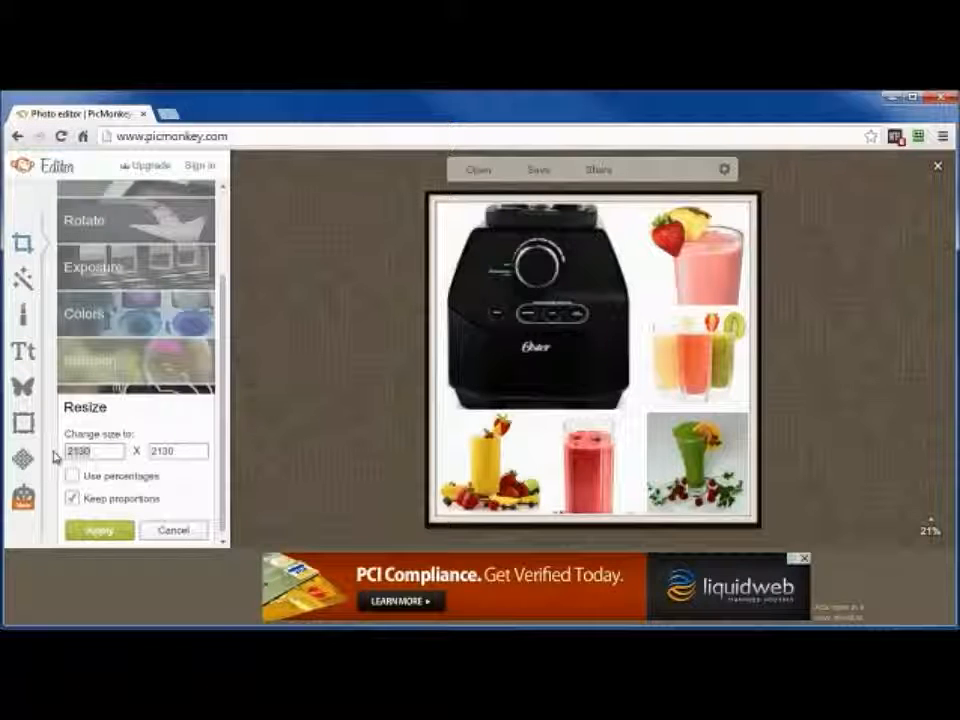
type("6")
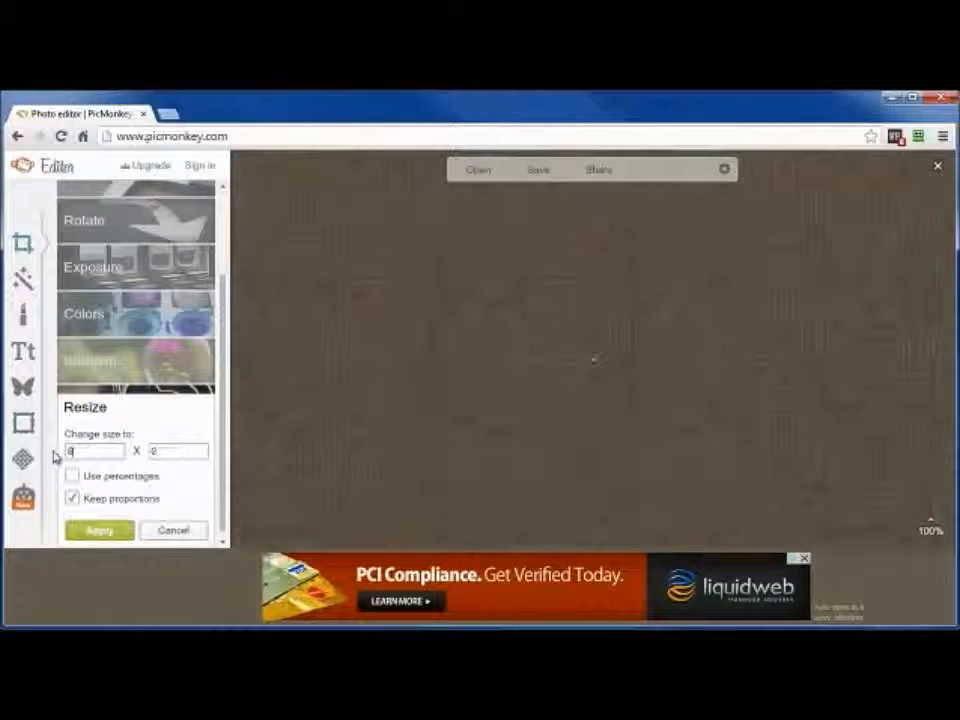
type("75")
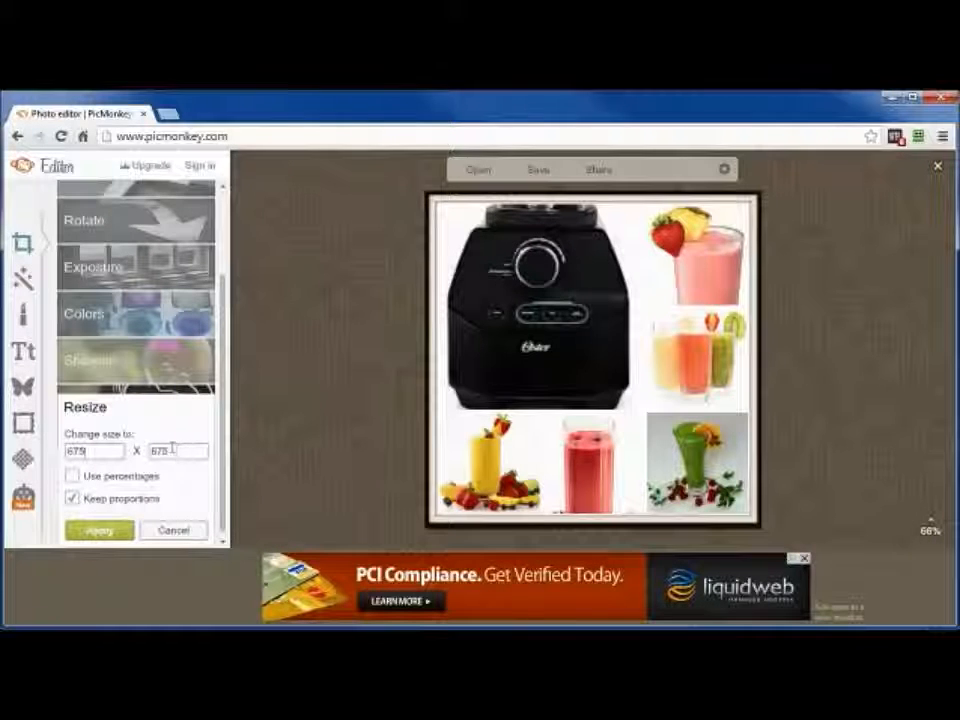
left_click(100, 530)
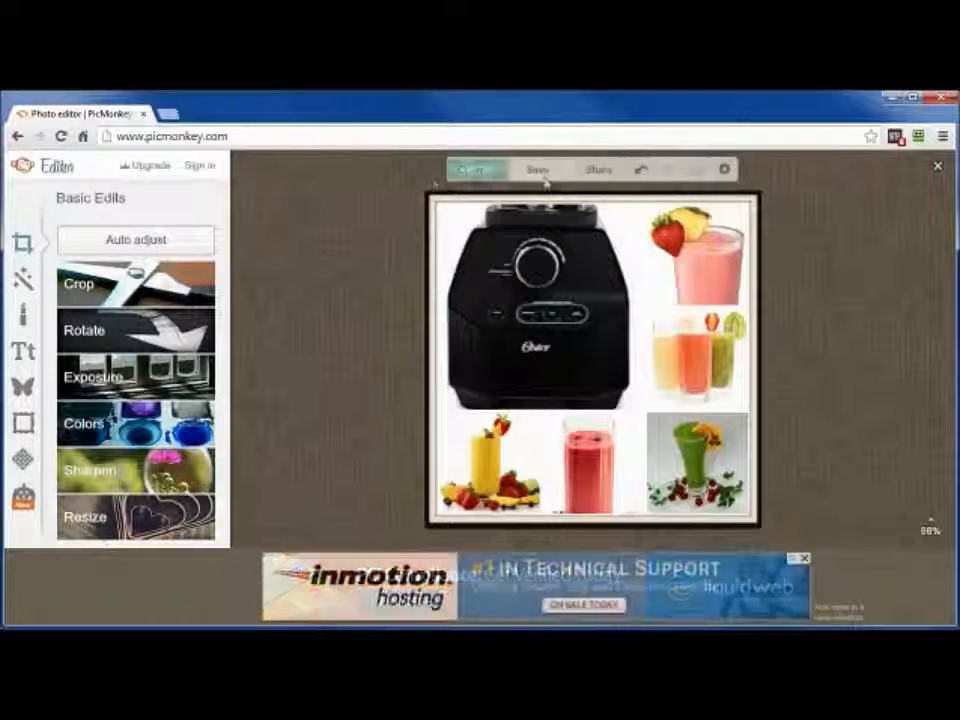
Save the resized collage to the computer as BlenderCollage.jpg, replacing the existing file of that name.
left_click(538, 172)
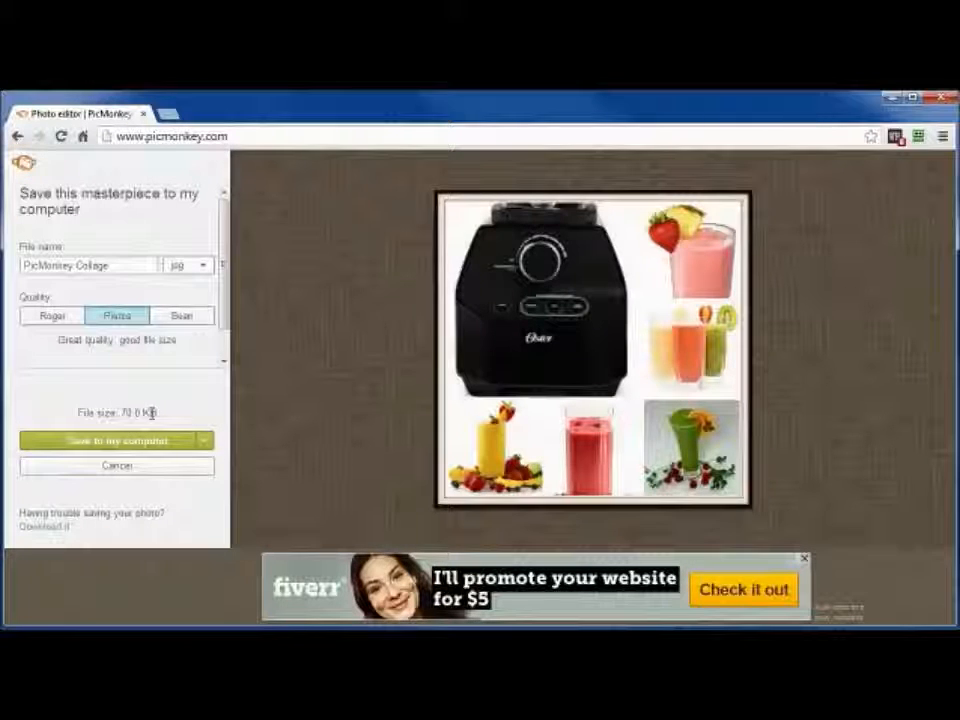
left_click_drag(78, 265, 18, 267)
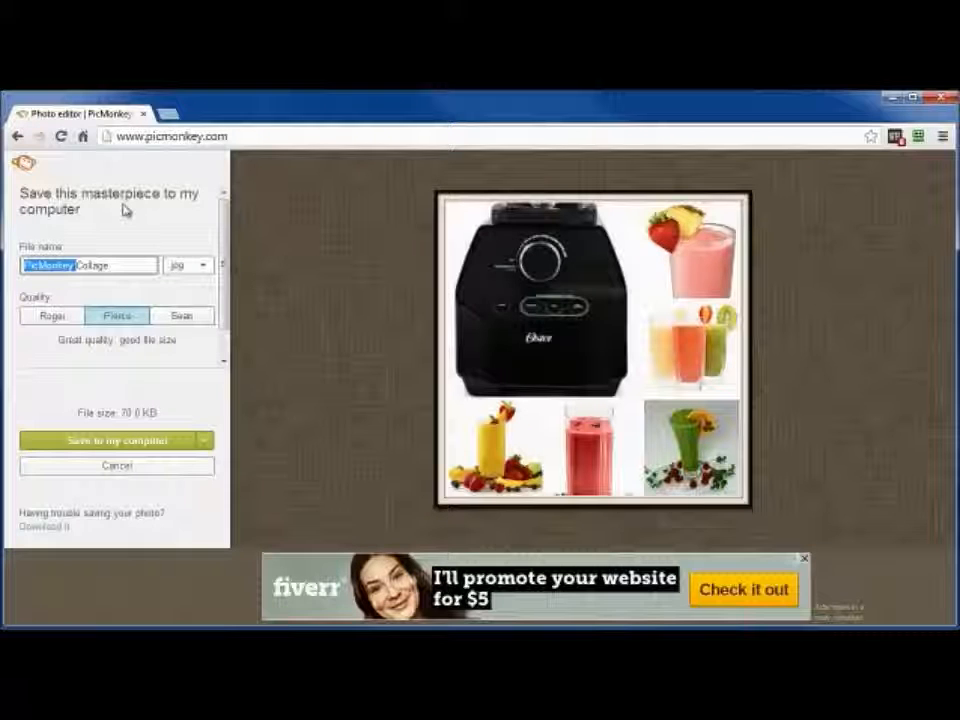
type("Blender")
key("Return")
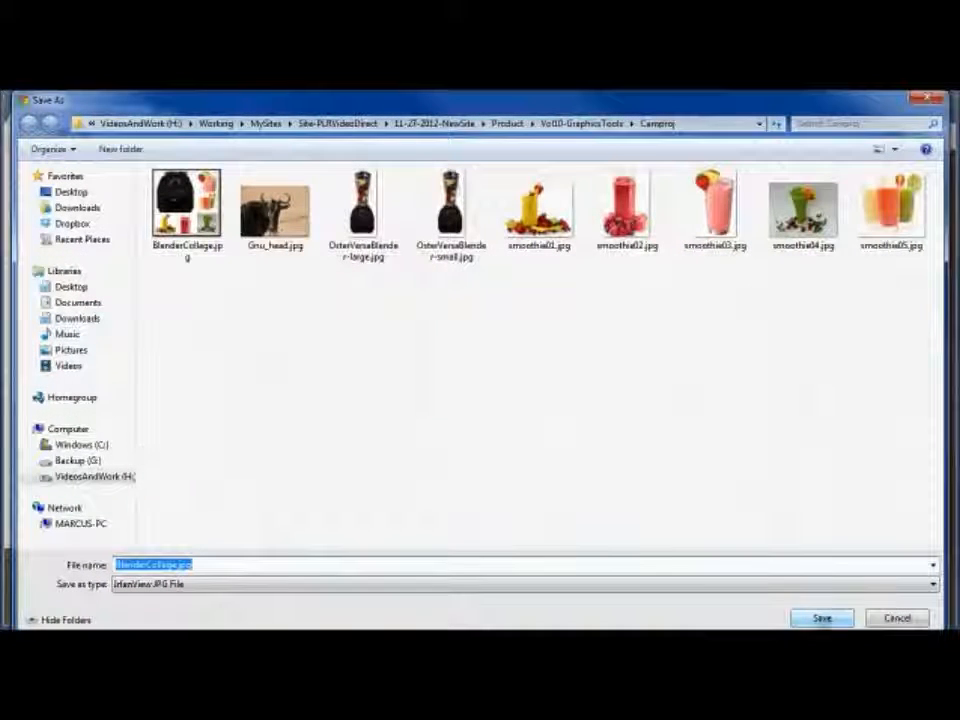
left_click(198, 264)
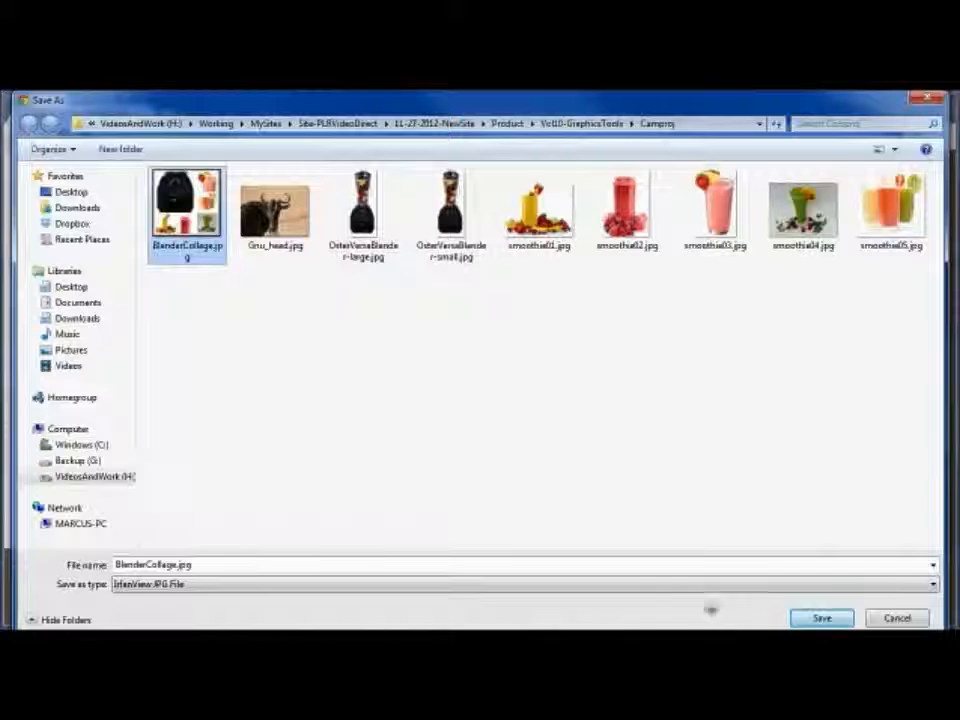
left_click(816, 619)
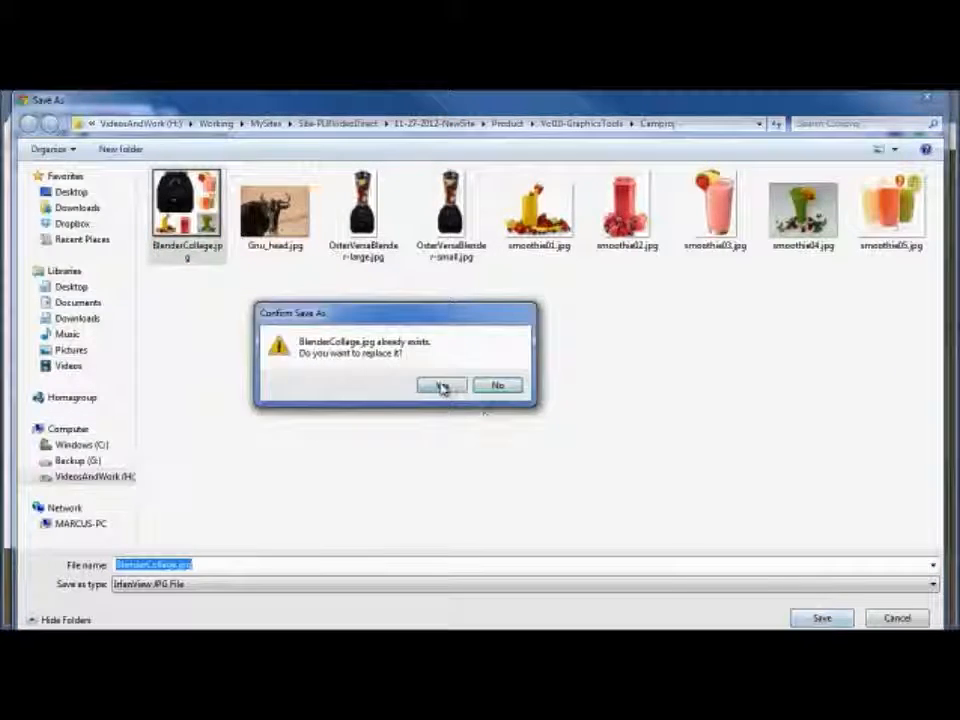
left_click(438, 385)
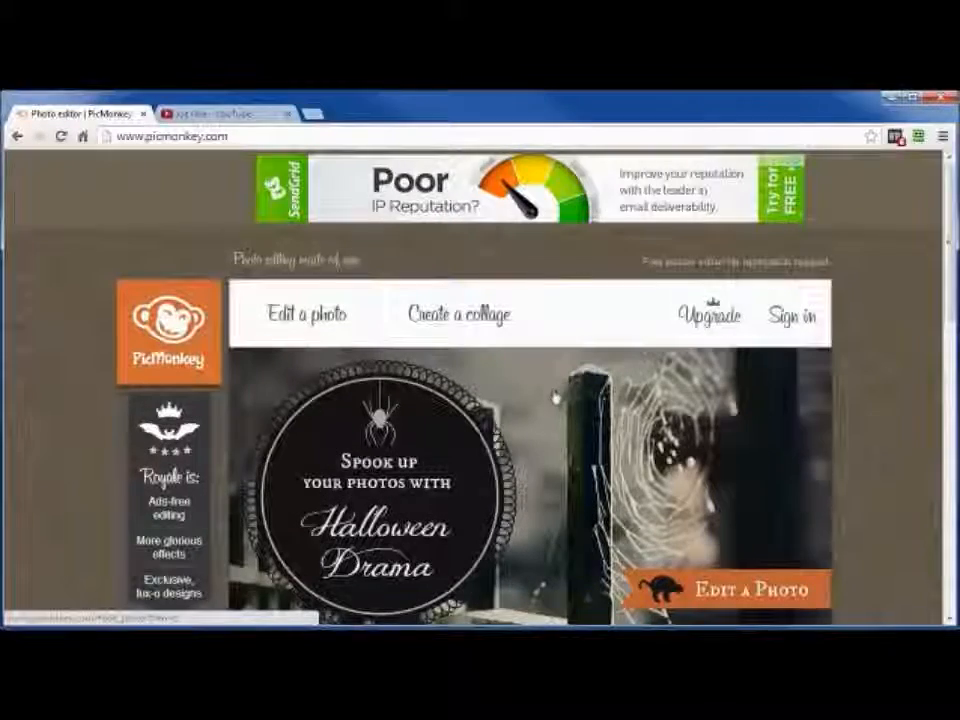
scroll(552, 398, "down", 3)
scroll(552, 404, "down", 5)
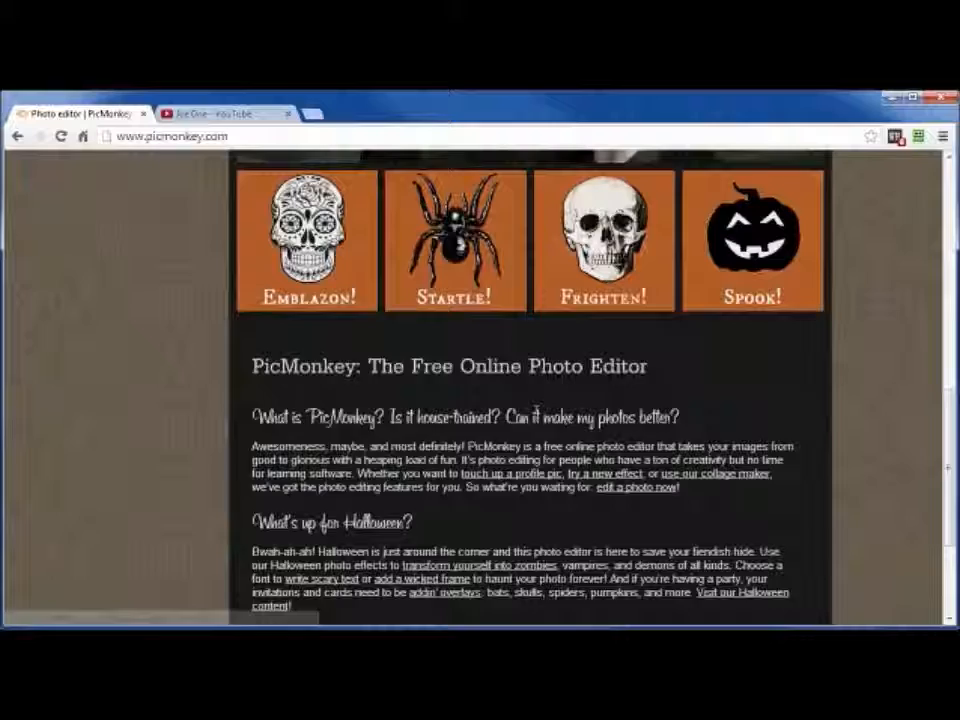
scroll(545, 410, "up", 3)
scroll(536, 418, "up", 5)
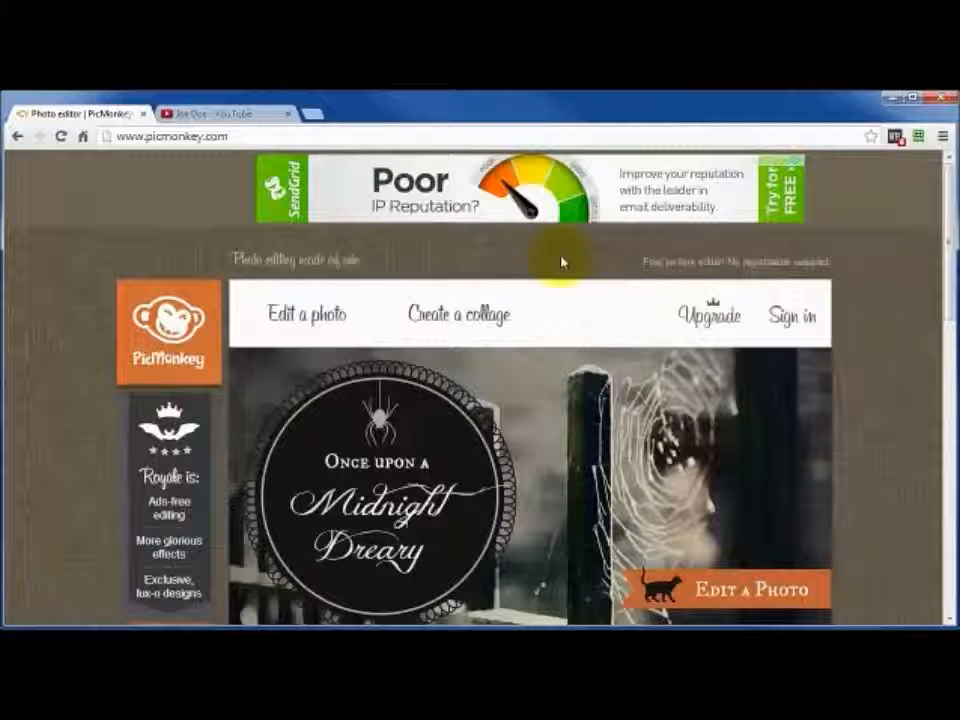
Switch to the YouTube channel page and open its channel art upload dialog to check the recommended image size.
left_click(242, 117)
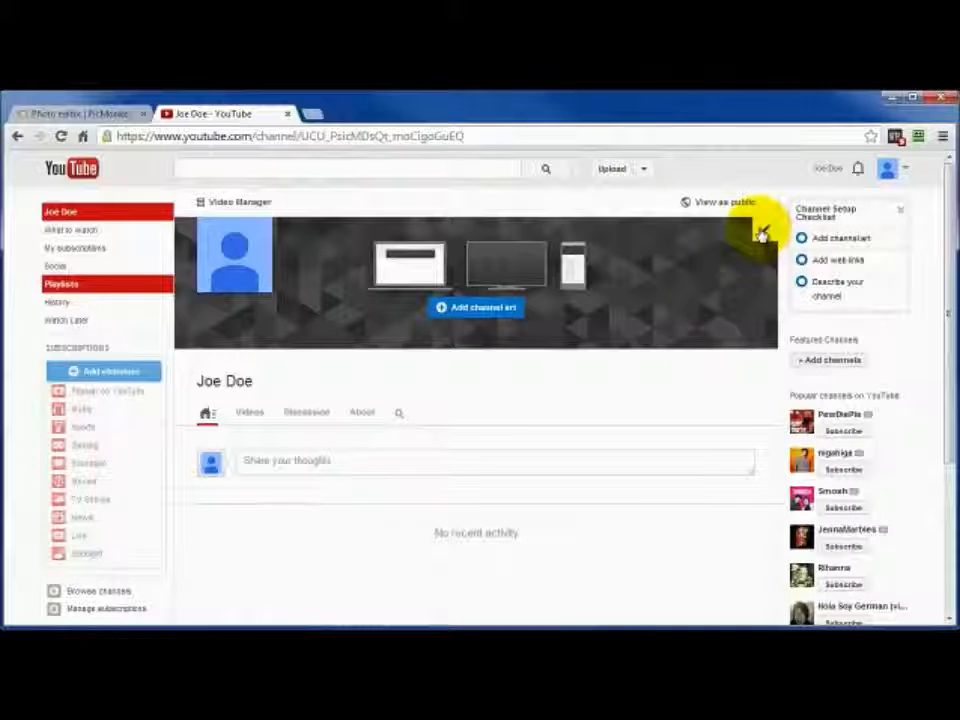
mouse_move(233, 284)
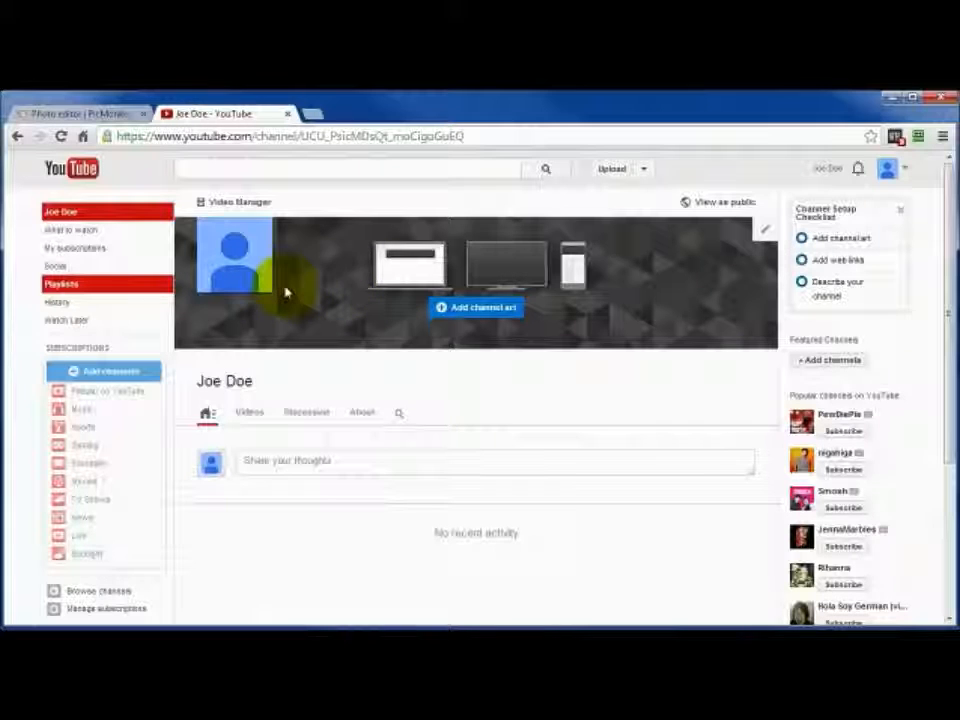
mouse_move(265, 262)
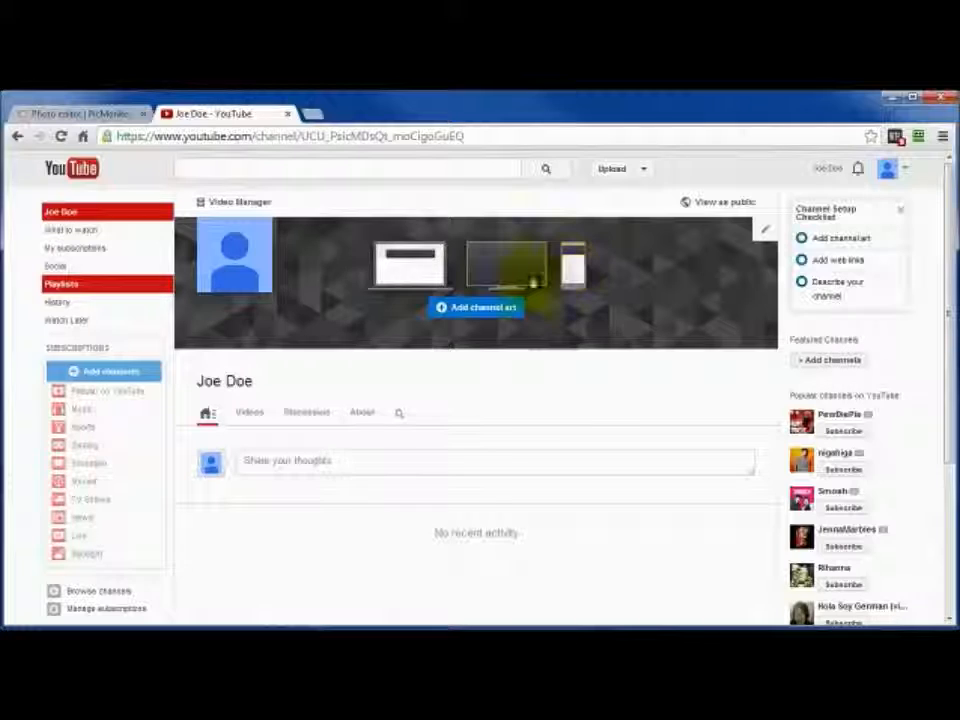
left_click(766, 232)
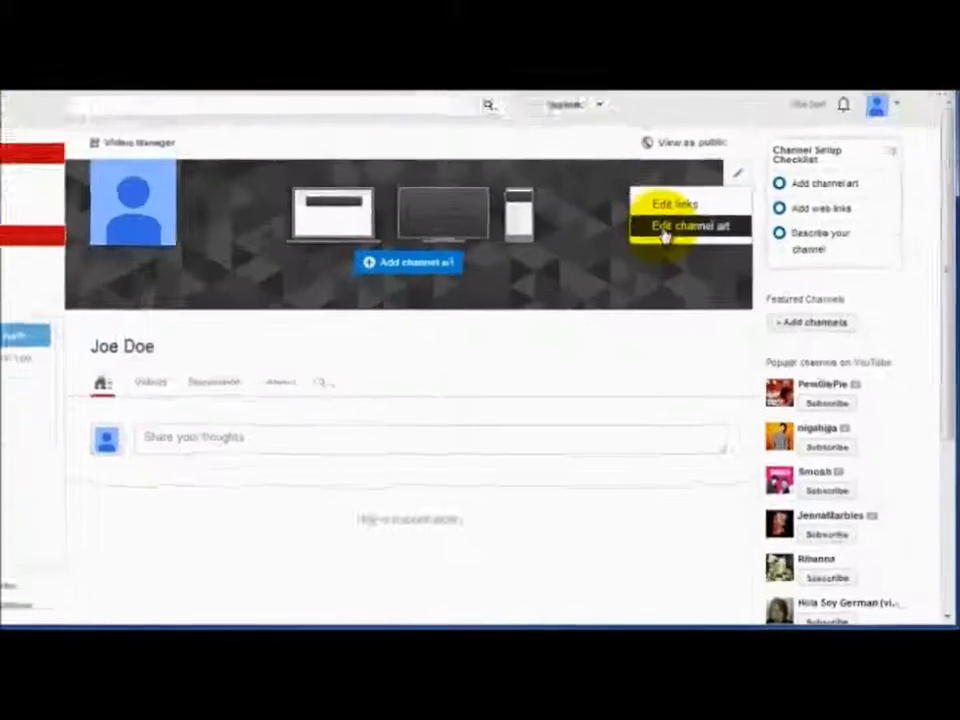
left_click(697, 285)
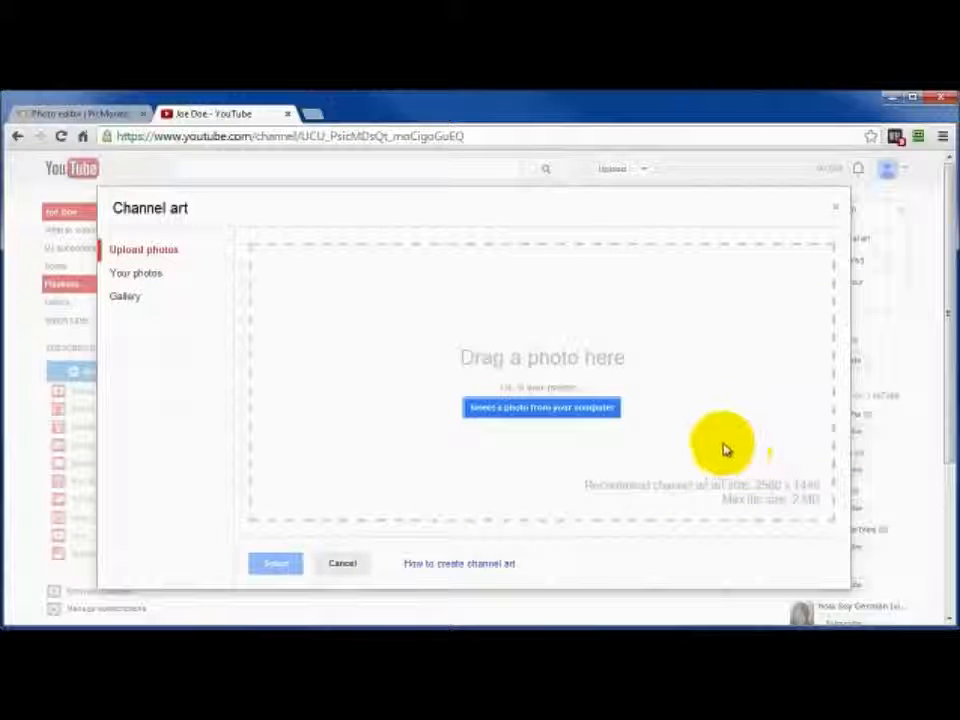
Return to PicMonkey, open the grunge-danger background for editing, and crop it to 2560 x 1440 pixels with Scale photo on.
left_click(72, 116)
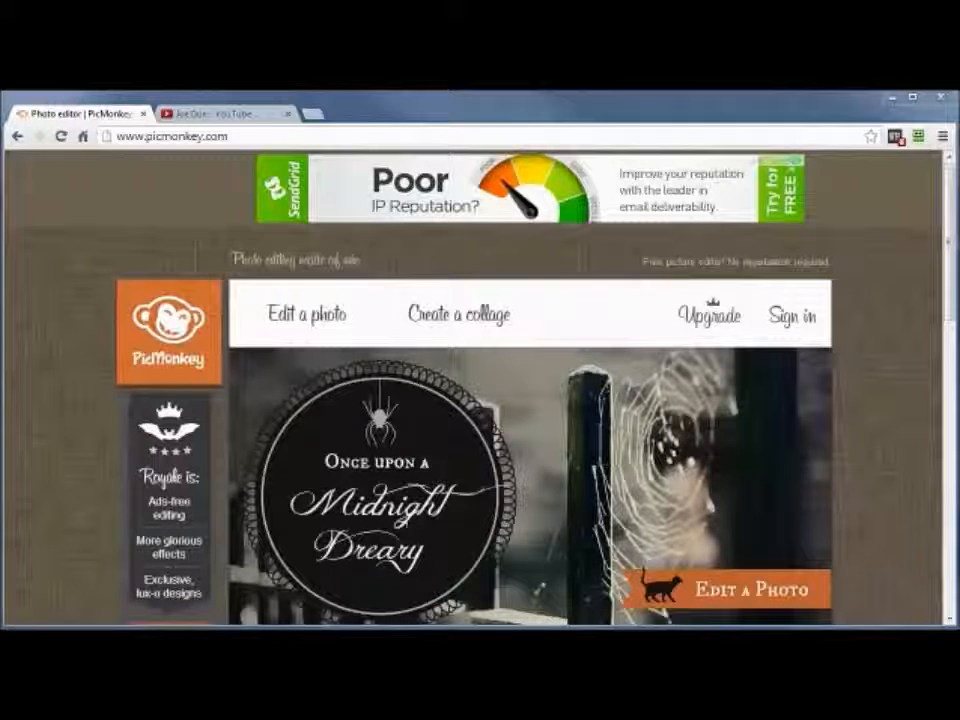
left_click_drag(955, 475, 296, 340)
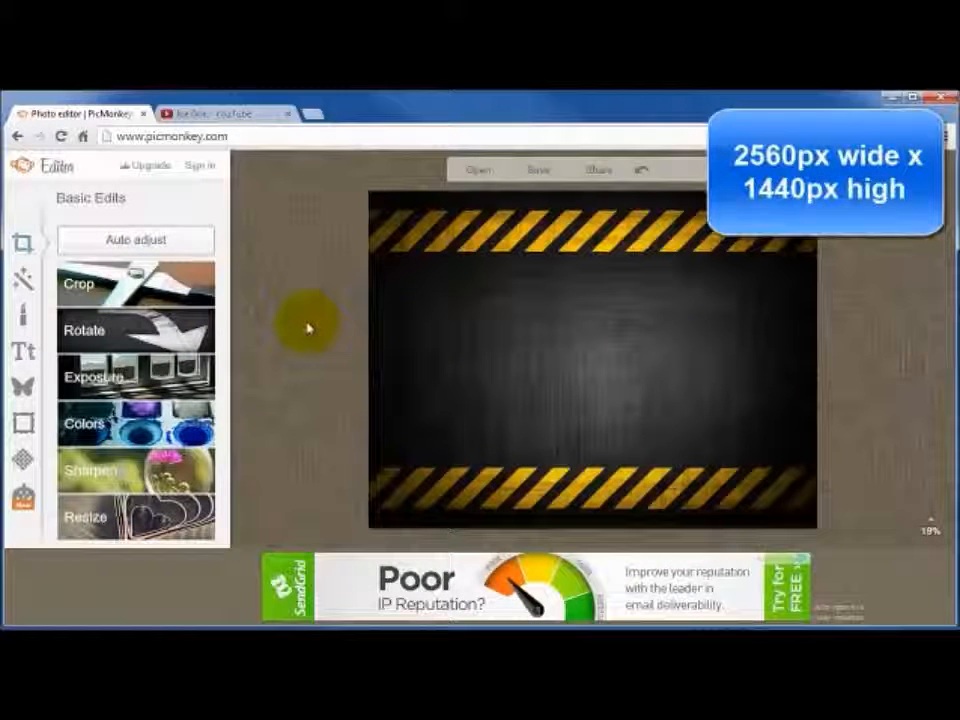
left_click(120, 285)
left_click_drag(621, 381, 608, 347)
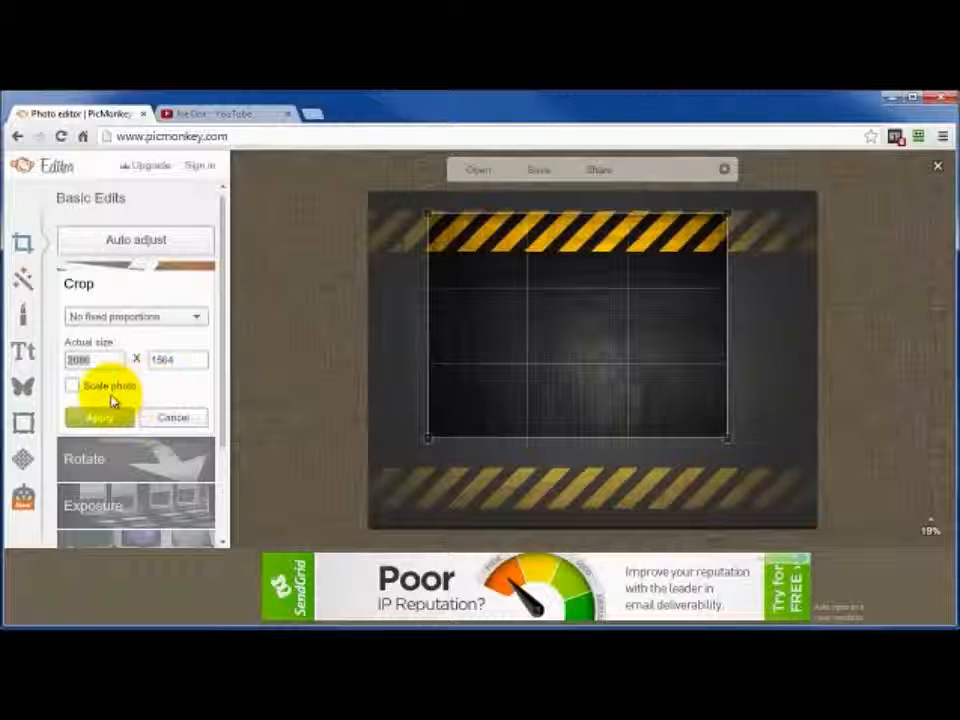
left_click(72, 386)
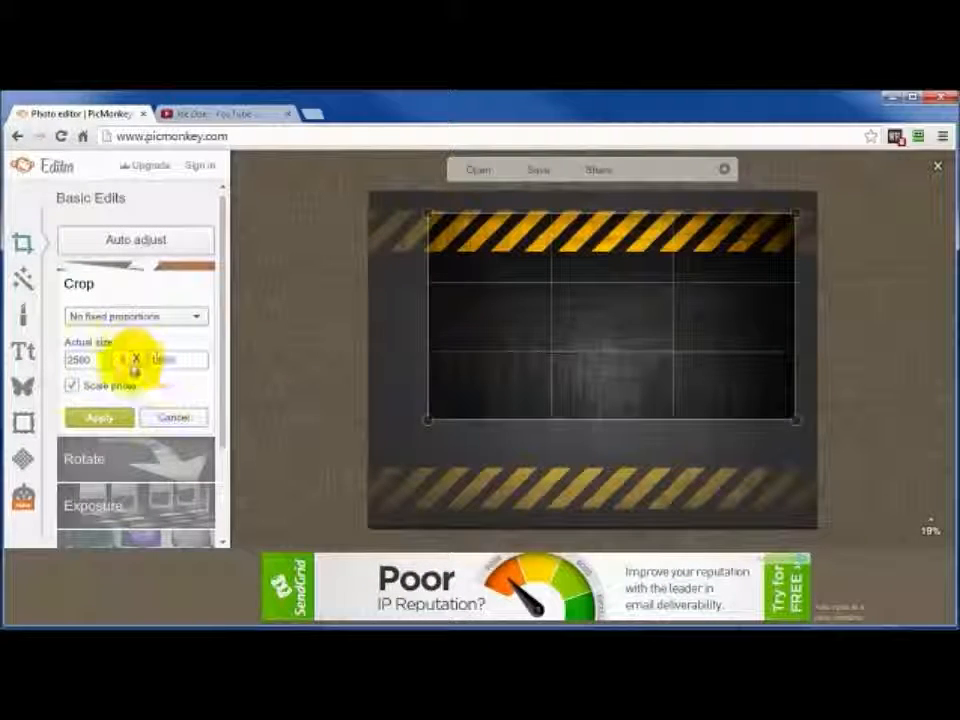
left_click(108, 418)
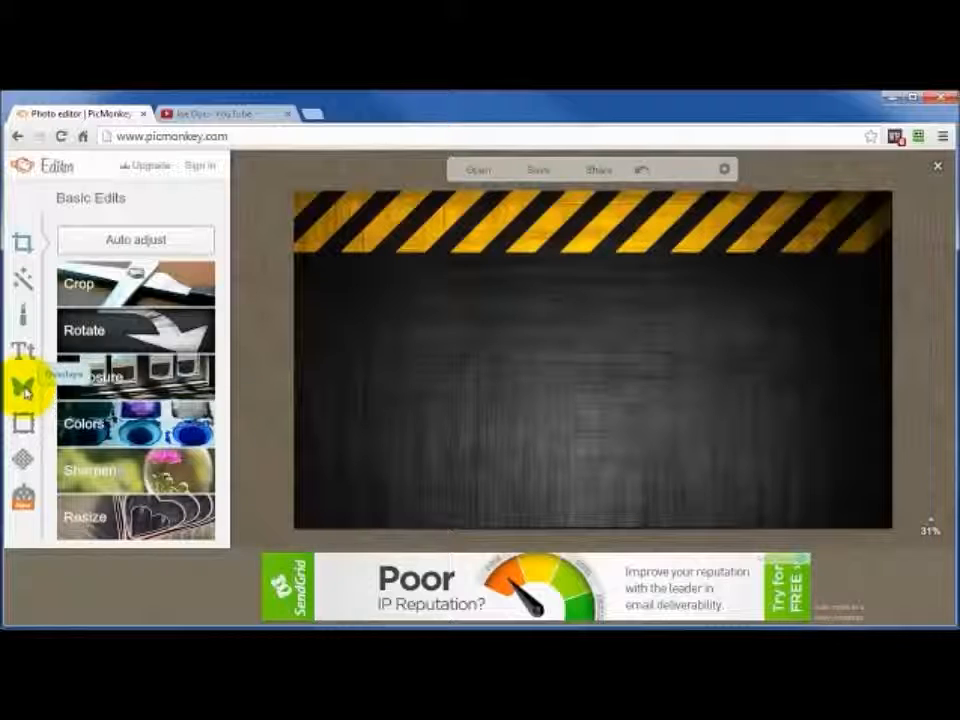
Add hundred_dollar_bills_pc_400_clr.png as a custom overlay and place it right of the background's centre.
left_click(22, 388)
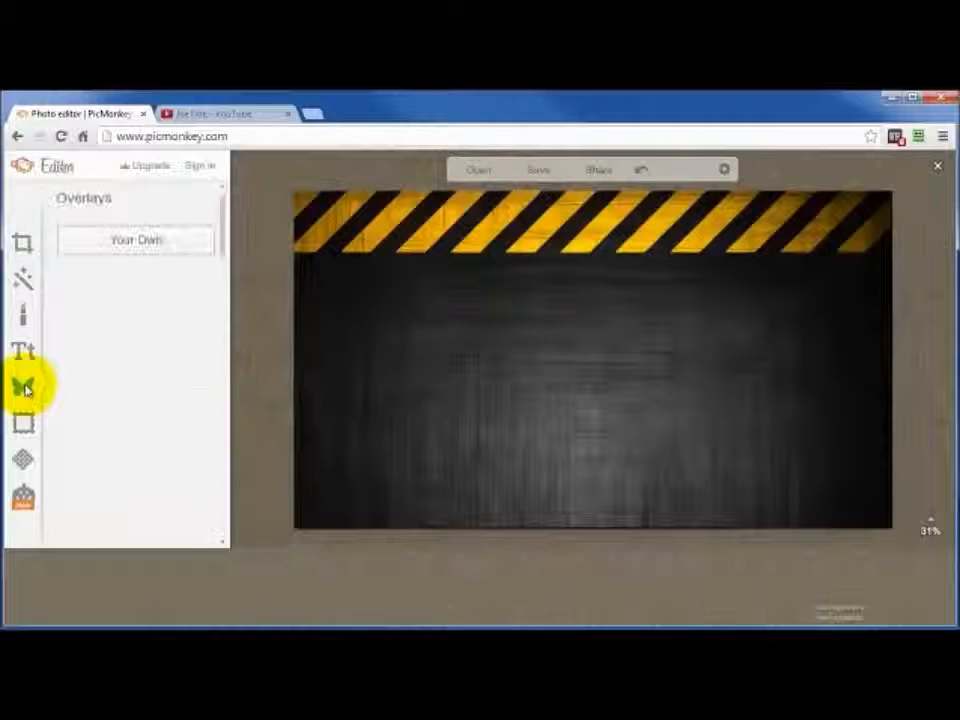
left_click(101, 242)
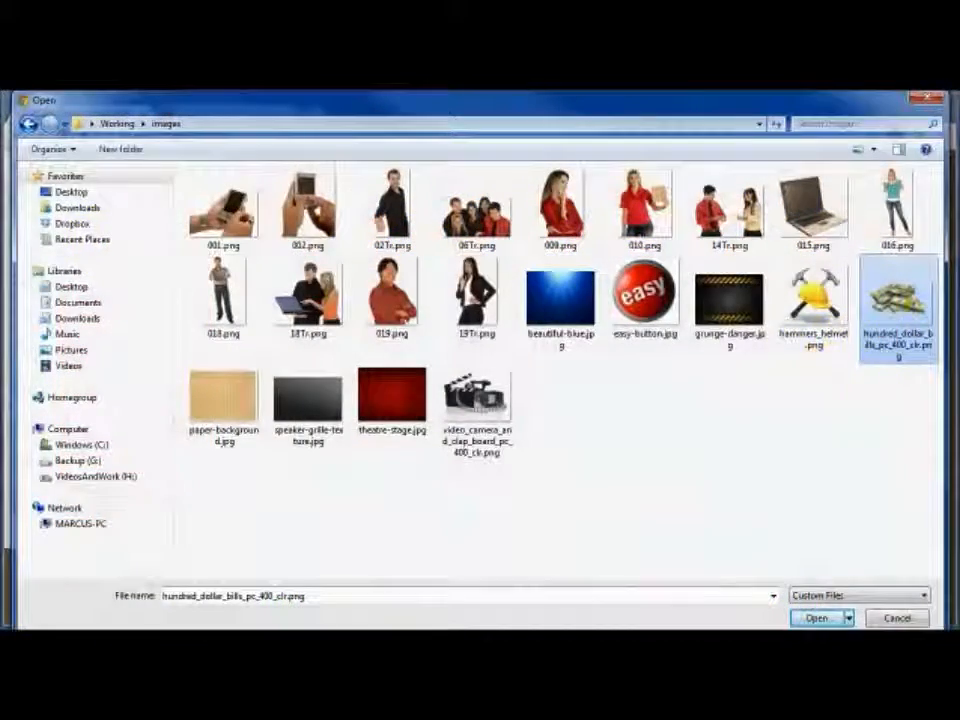
left_click(818, 620)
left_click_drag(602, 358, 735, 364)
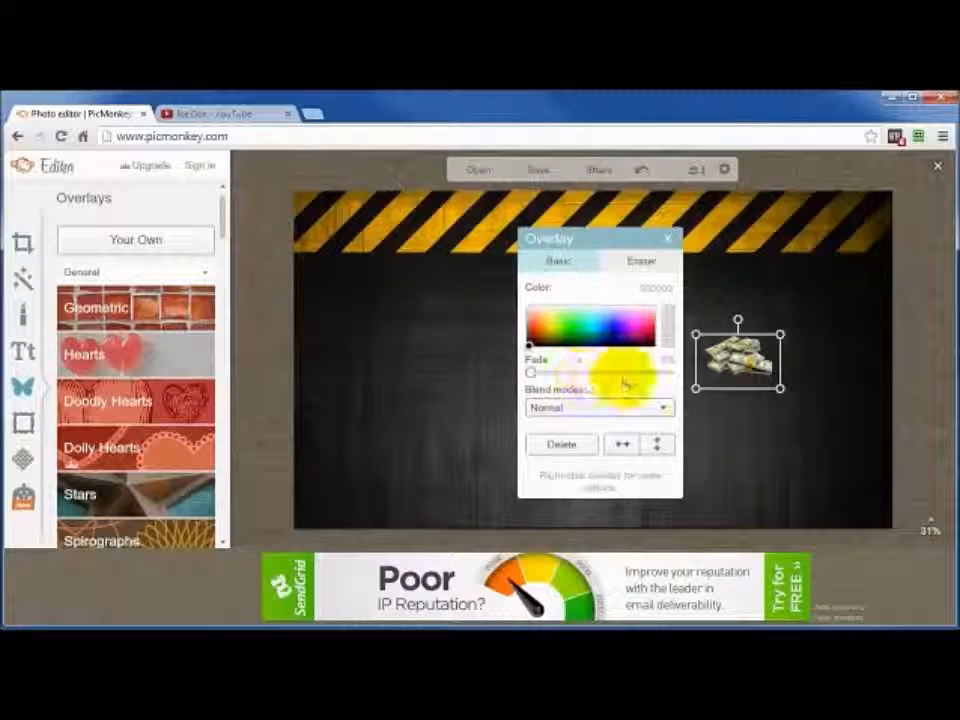
left_click(748, 469)
Add video_camera_and_clap_board_pc_400_clr.png as a custom overlay and place it left of the background's centre.
left_click(133, 242)
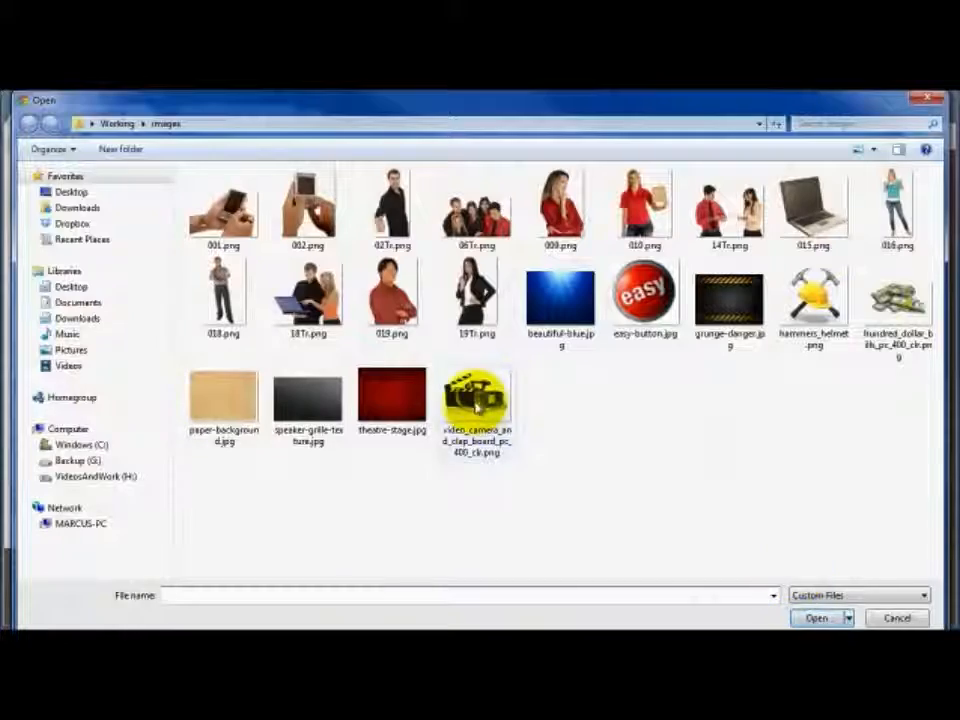
left_click(477, 403)
left_click(816, 618)
left_click_drag(611, 343, 505, 365)
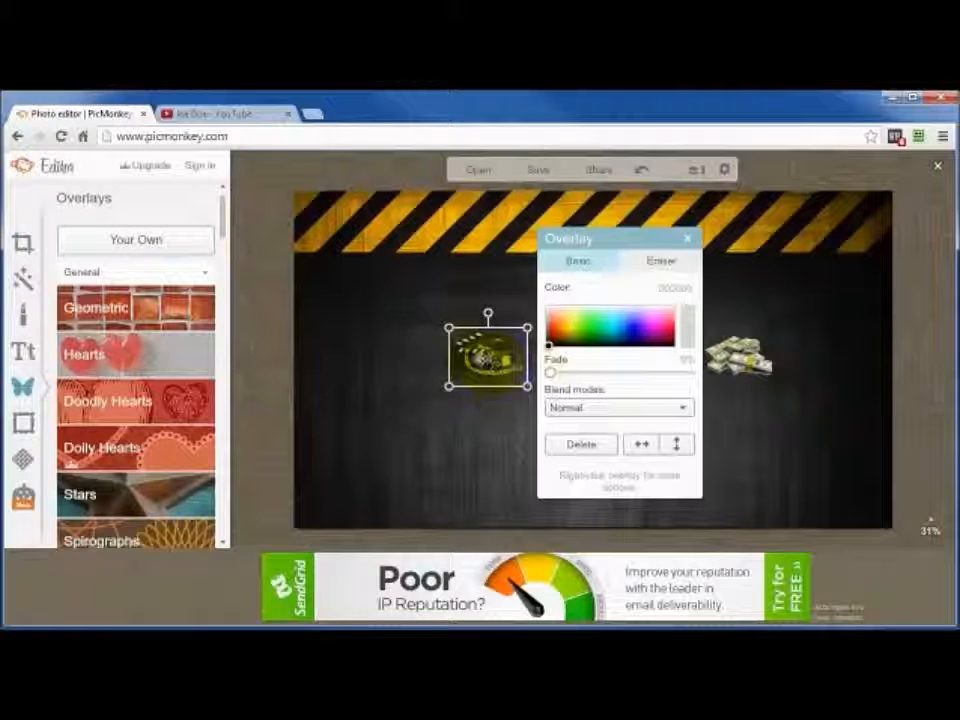
left_click(450, 472)
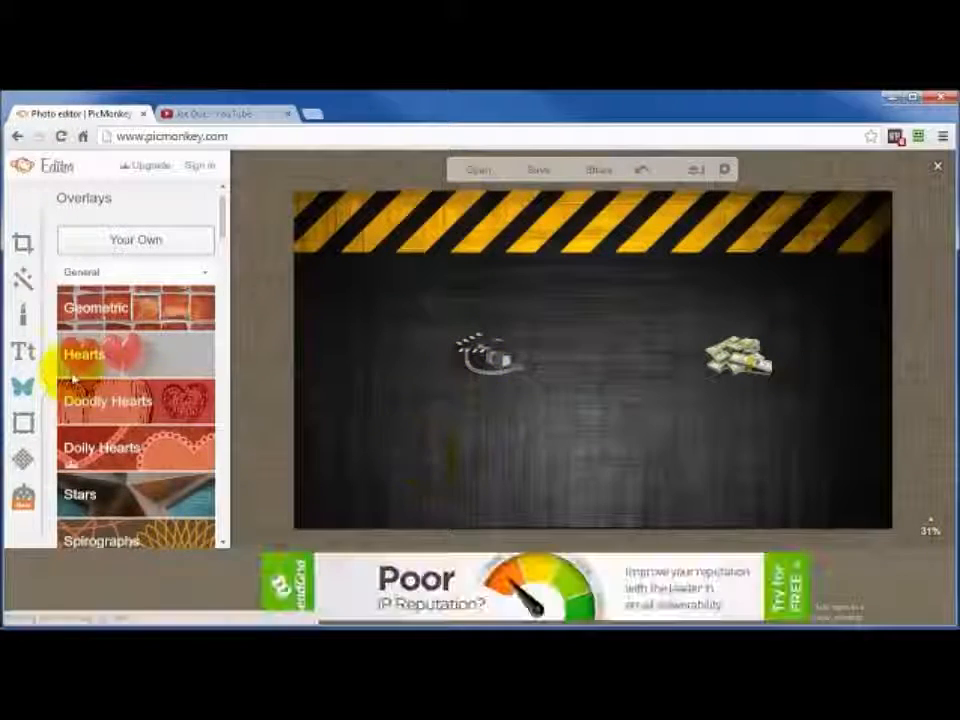
Add the first Engraved Banners overlay, enlarge it and position it between the video camera and the money.
left_click_drag(221, 210, 216, 354)
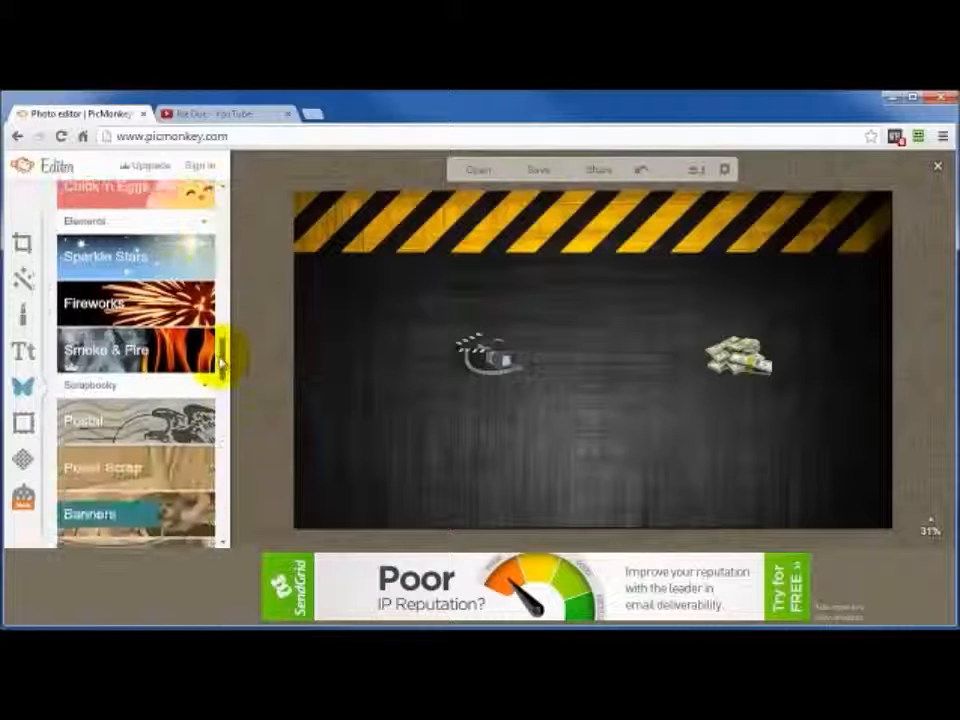
scroll(144, 390, "down", 3)
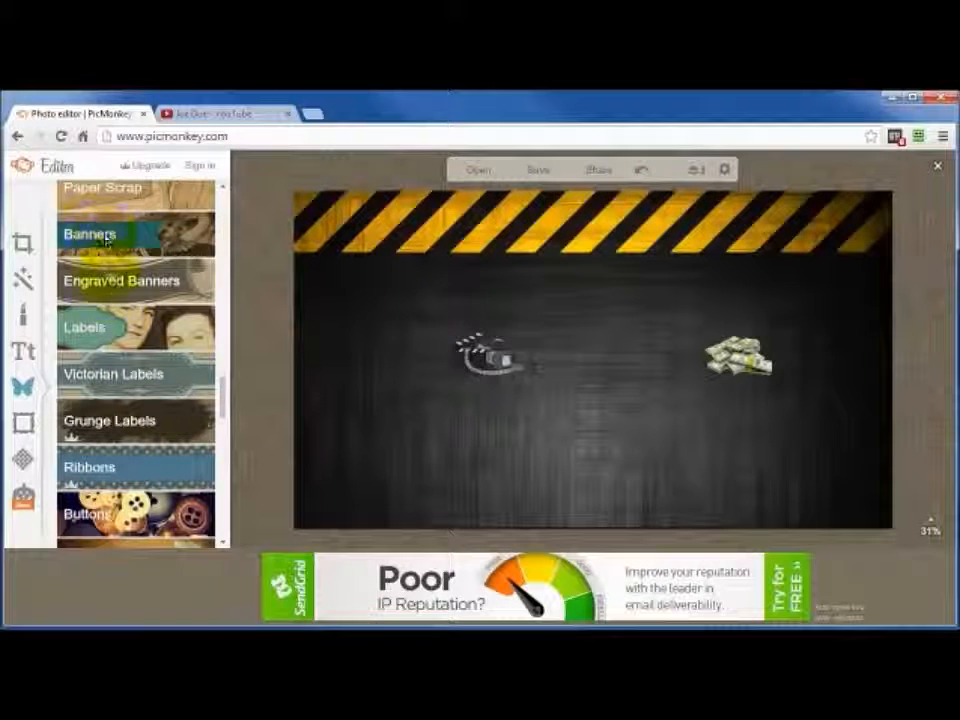
left_click(116, 283)
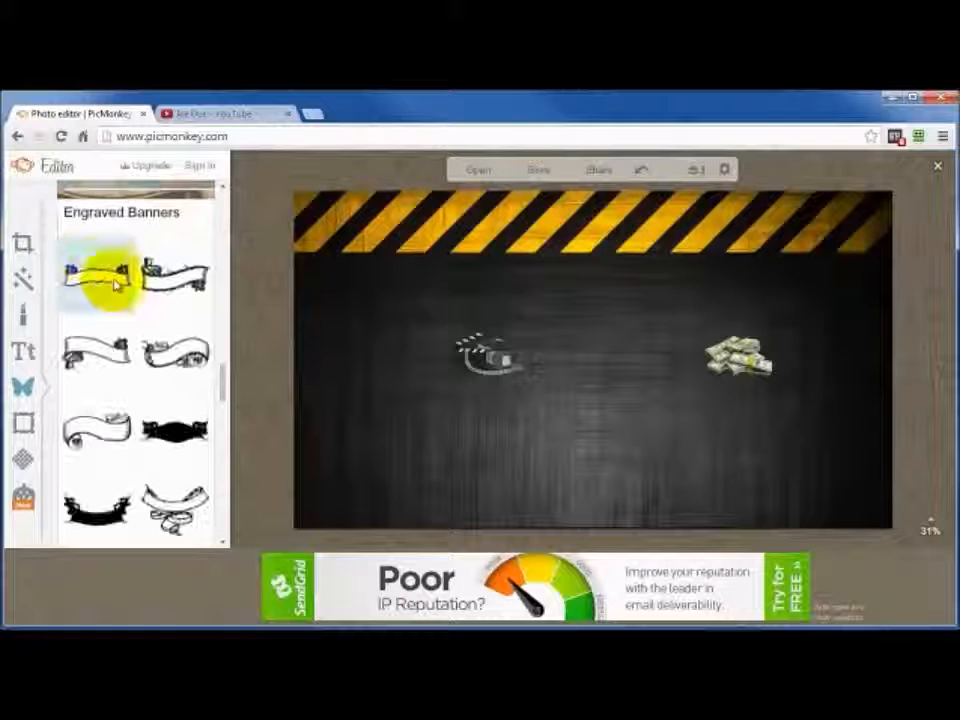
left_click(100, 273)
left_click_drag(537, 320, 485, 330)
left_click_drag(588, 368, 615, 364)
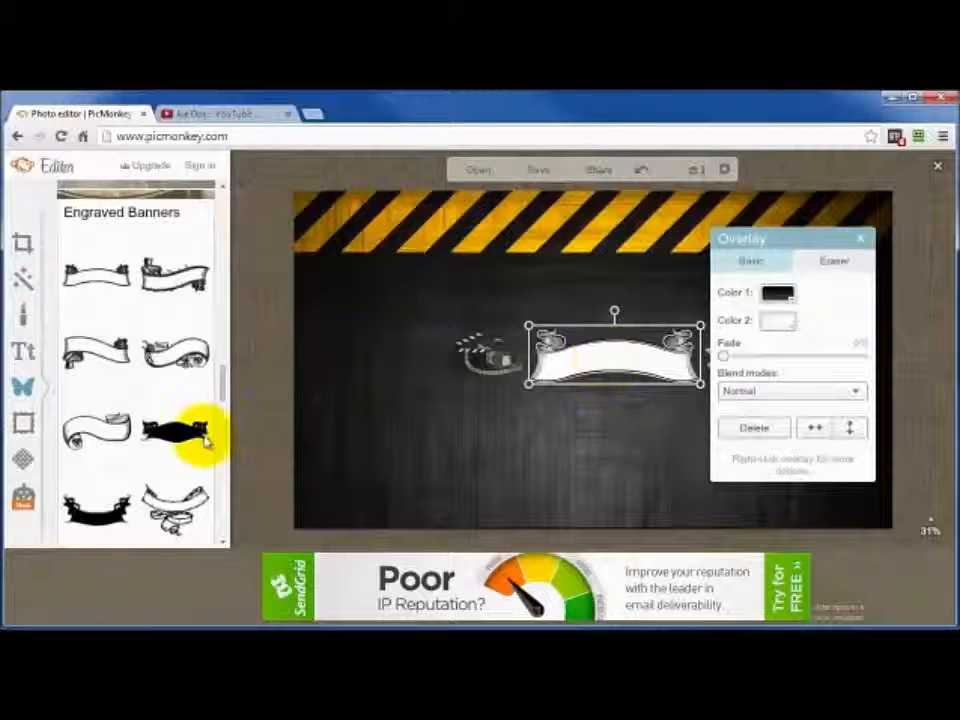
Add the text "Video = Money" in Arial Black over the banner and enlarge the banner so it surrounds the text.
left_click(23, 349)
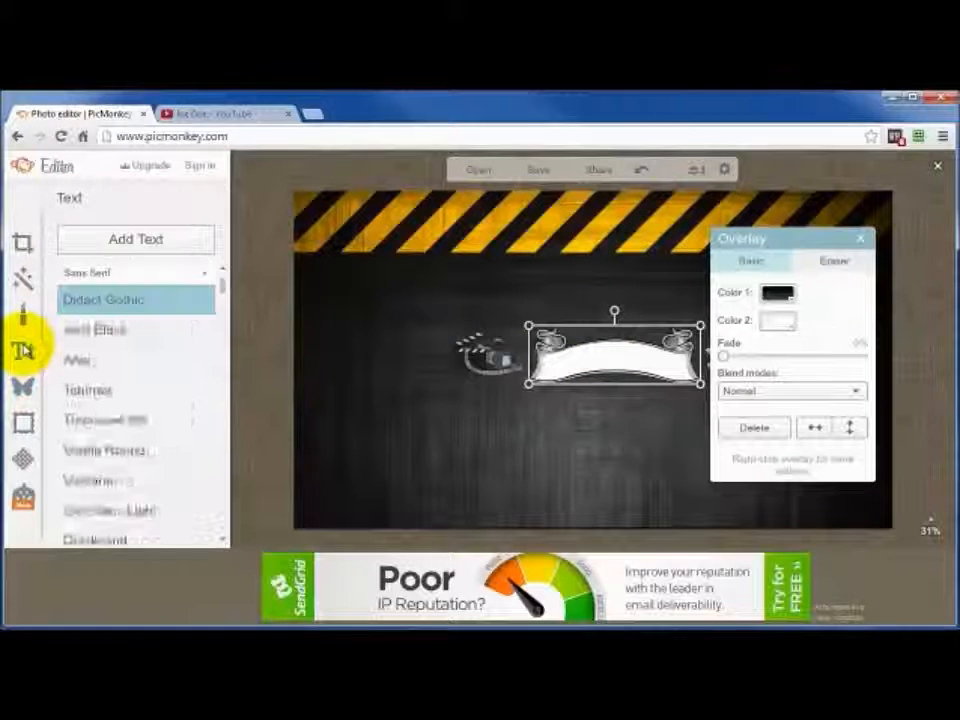
left_click(110, 333)
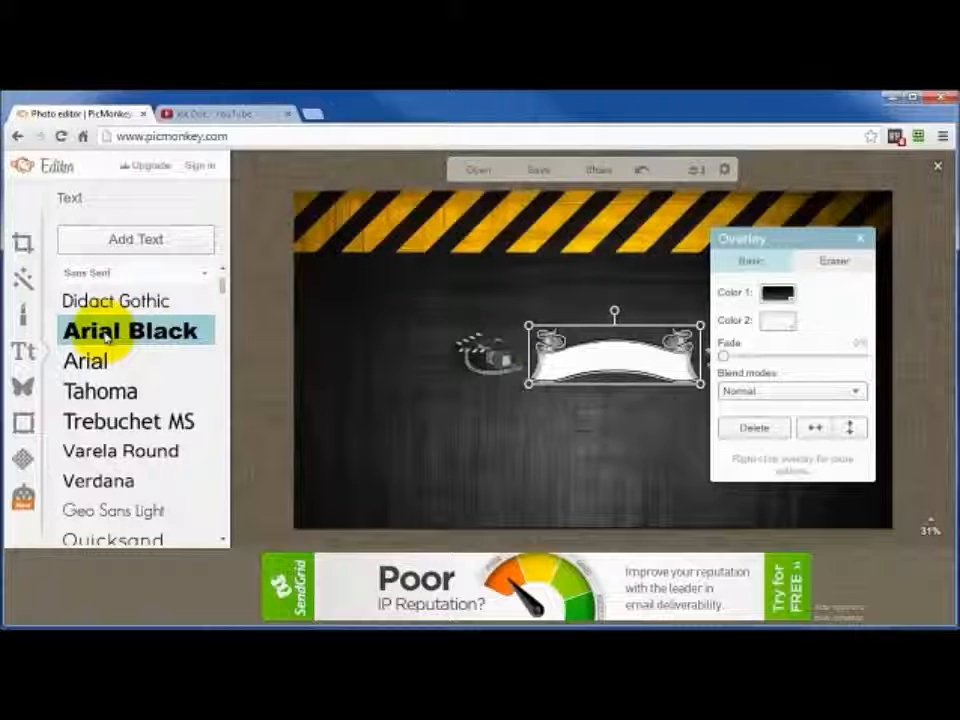
left_click(135, 240)
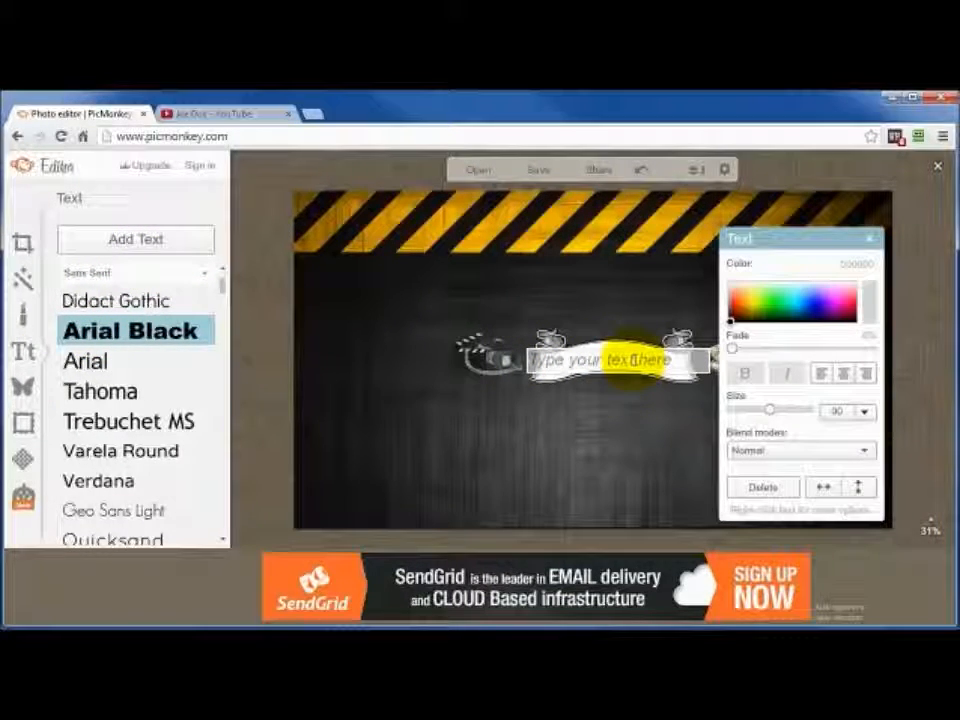
type("Video Monkey")
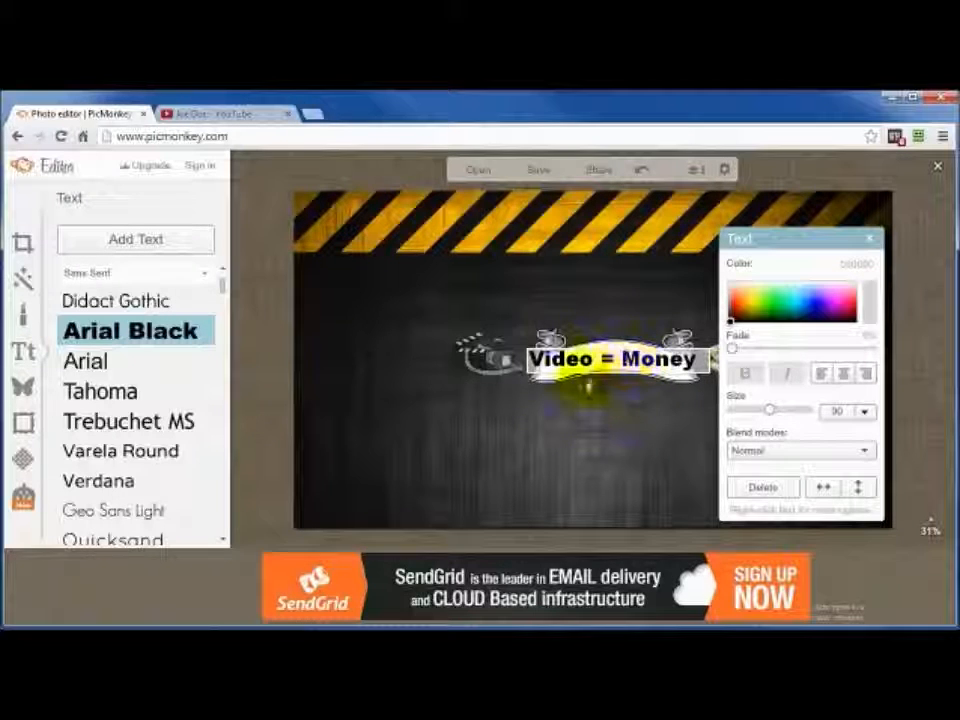
left_click(606, 417)
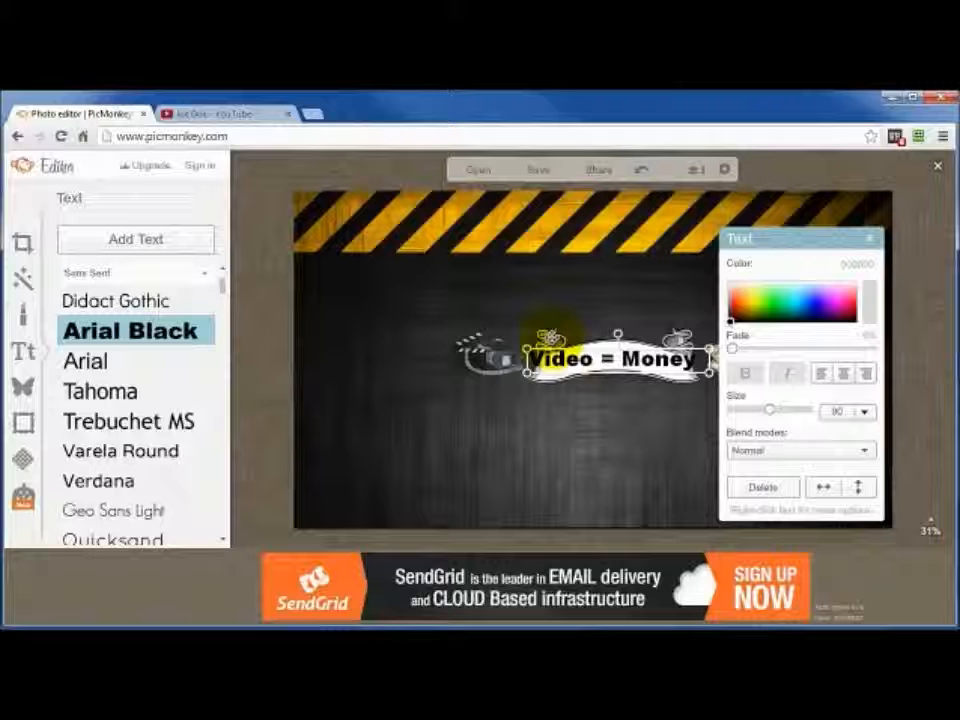
left_click(548, 343)
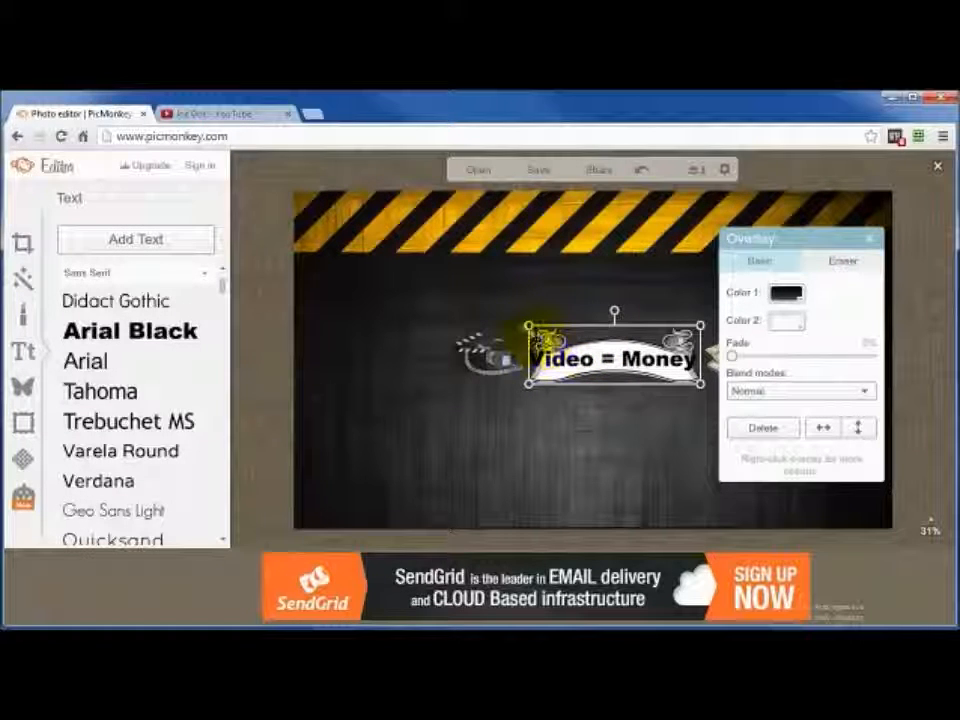
left_click_drag(528, 326, 548, 327)
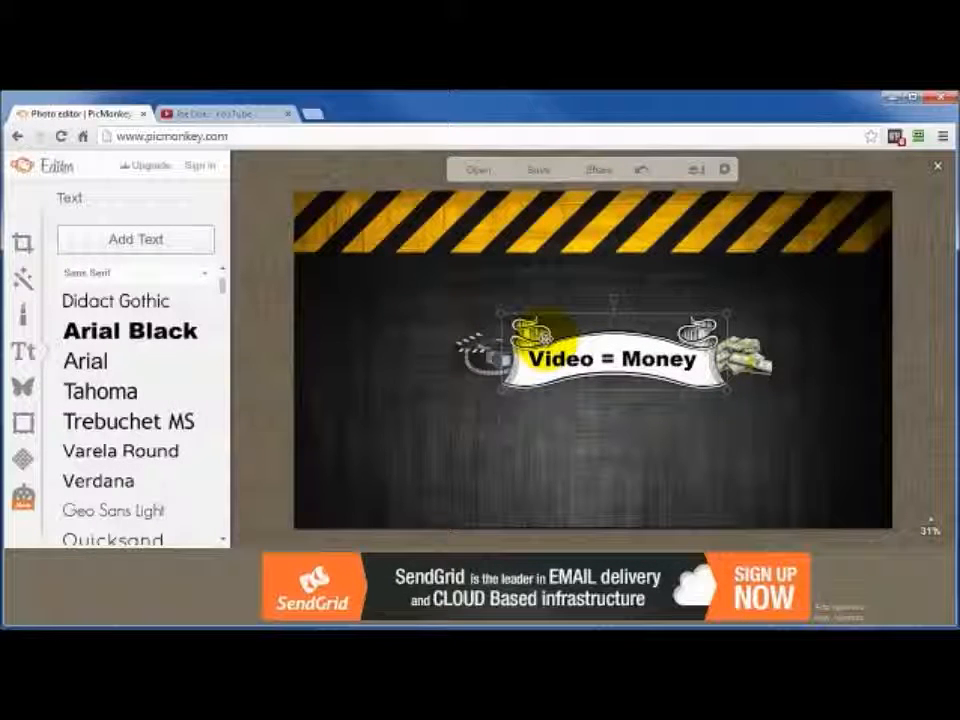
Space the banner, money and video camera so they sit side by side without overlapping, and centre the "Video = Money" text on the banner.
left_click_drag(540, 330, 562, 338)
left_click_drag(739, 361, 771, 359)
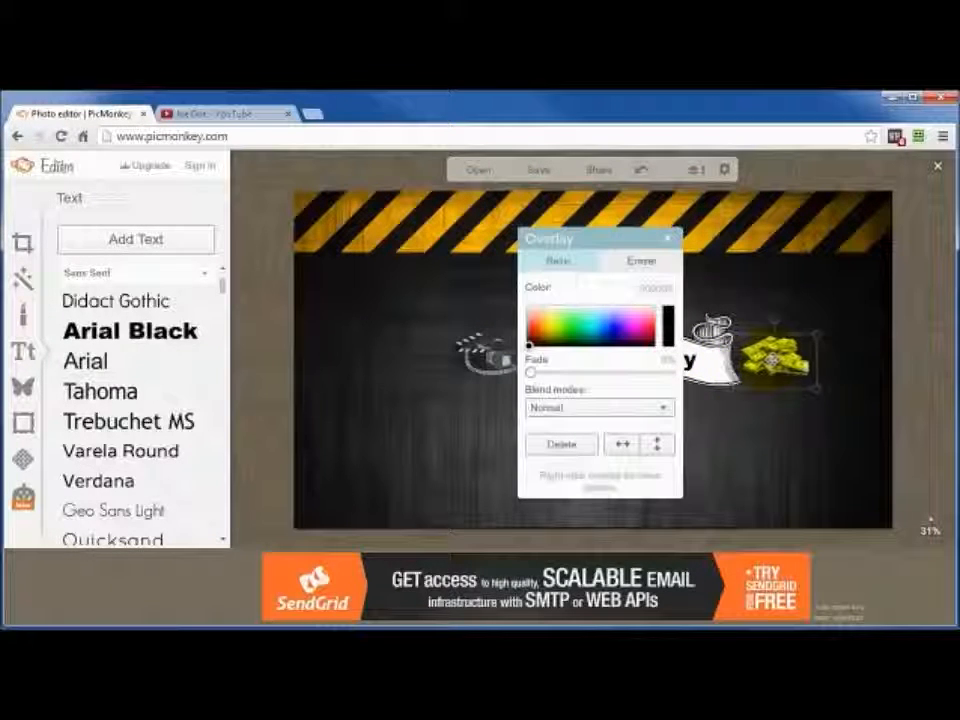
left_click(699, 501)
left_click(485, 357)
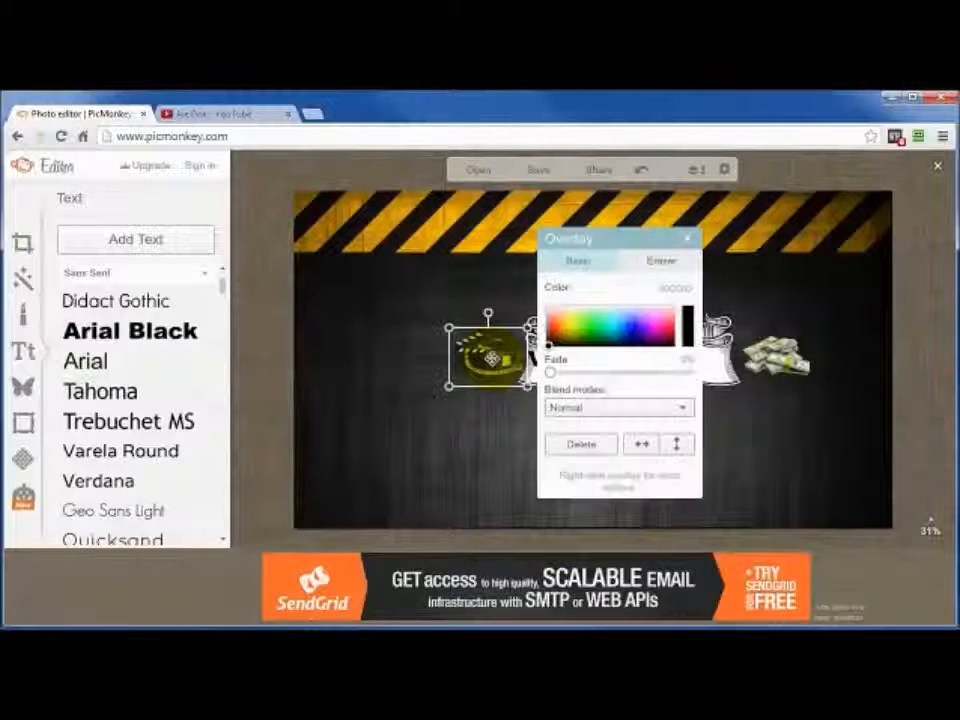
left_click(504, 434)
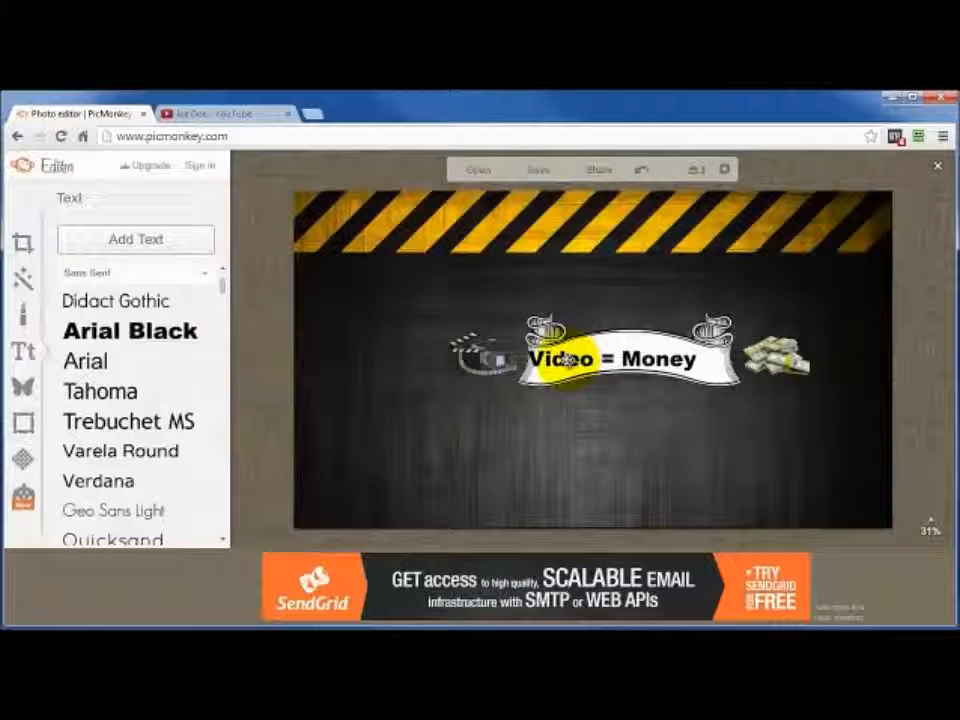
left_click_drag(566, 358, 579, 358)
left_click(615, 499)
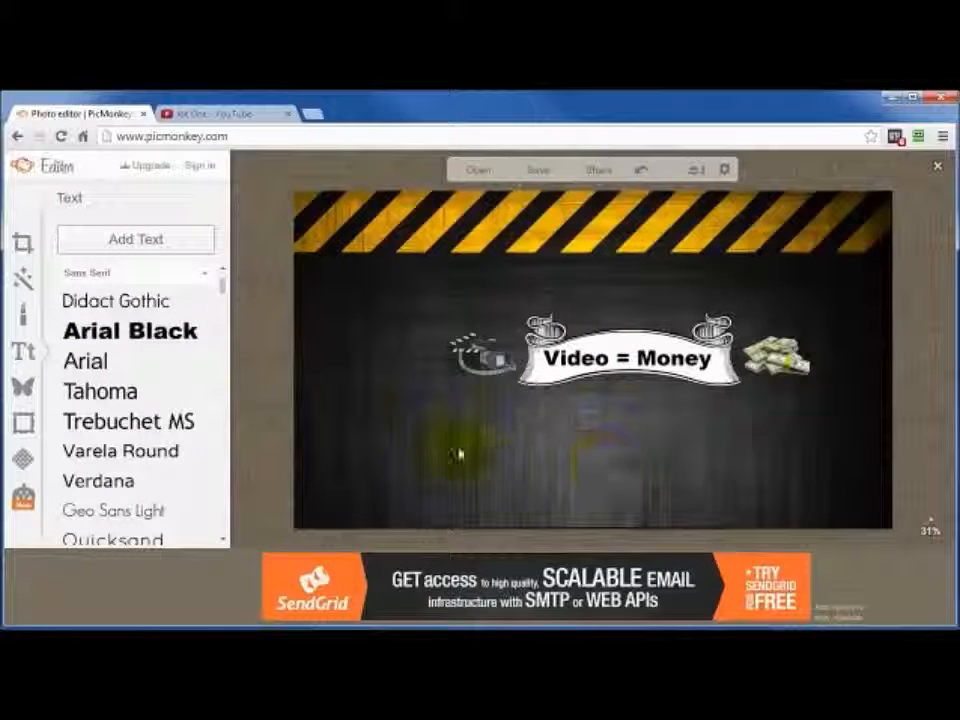
Save the design to the computer as the JPG file "YT-Channel Art" in the Working > Images folder.
left_click(540, 173)
triple_click(96, 262)
type("YT Channel Art")
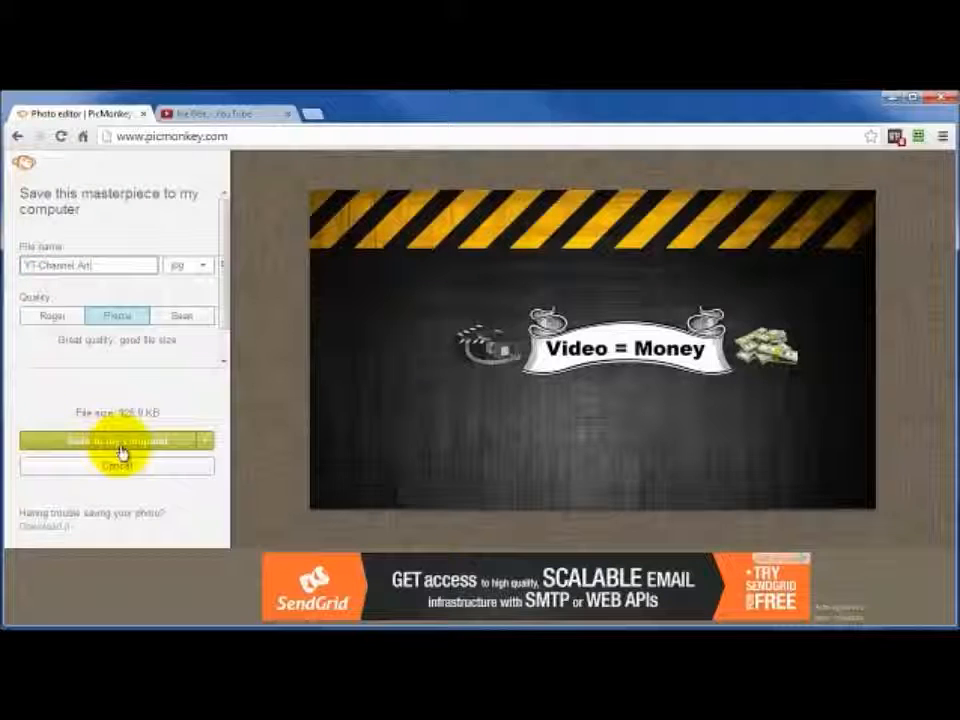
left_click(200, 442)
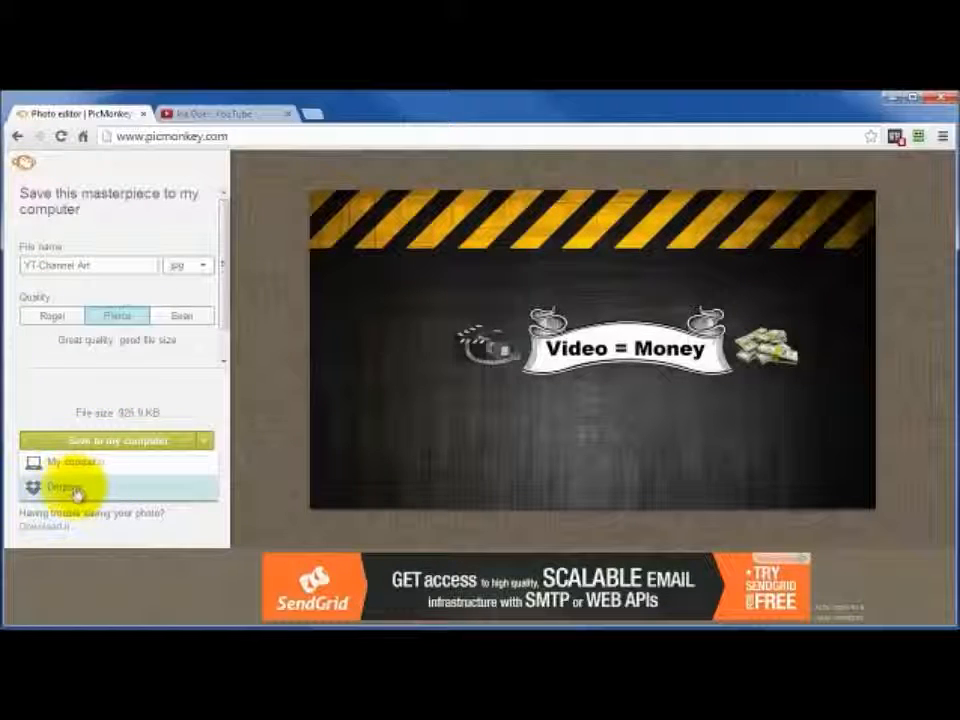
left_click(90, 446)
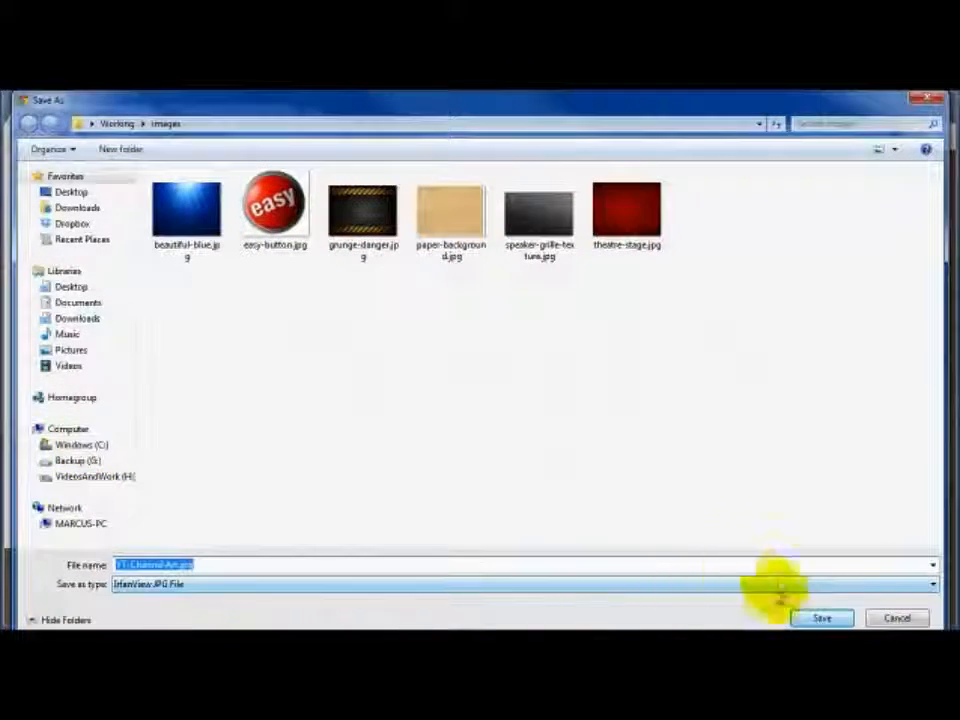
left_click(820, 618)
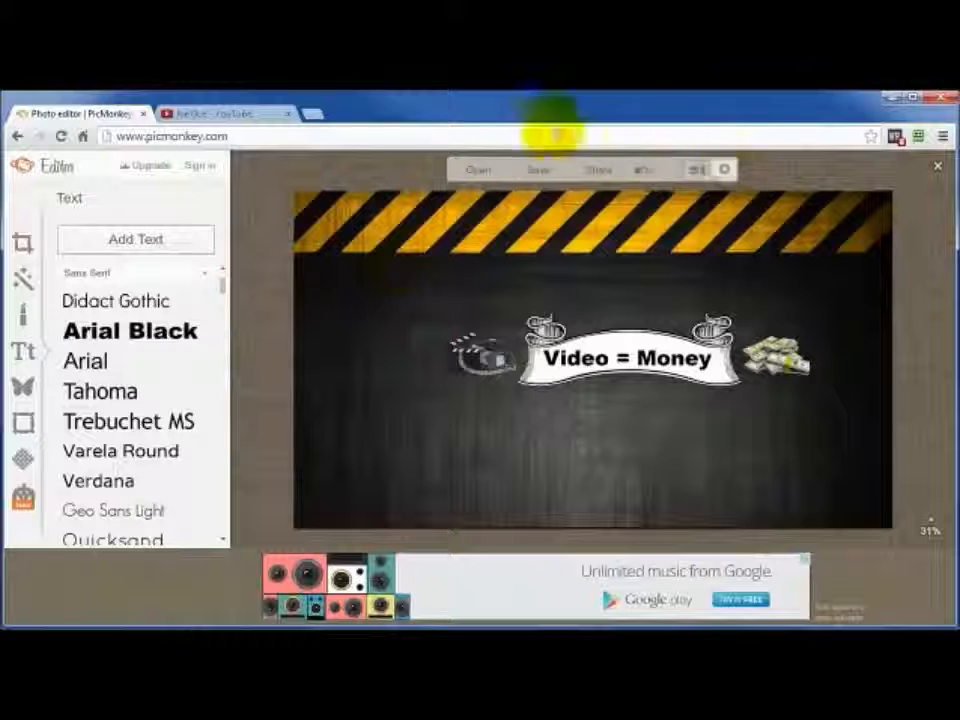
Switch to YouTube, upload the saved "Video = Money" image, apply it as the channel art, and return to PicMonkey.
left_click(196, 114)
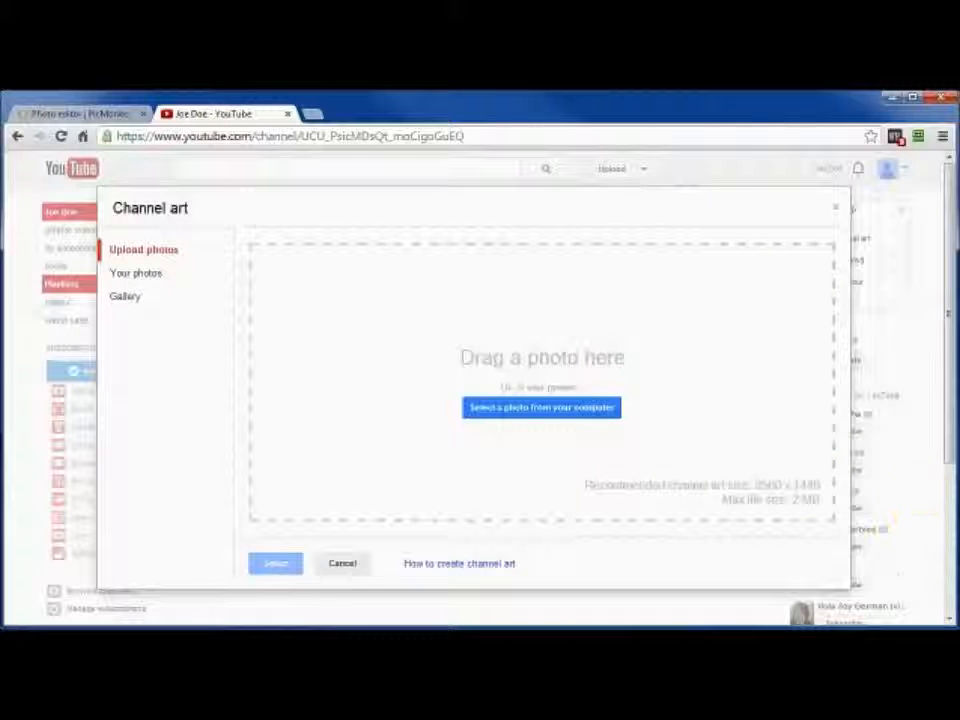
left_click_drag(681, 403, 489, 388)
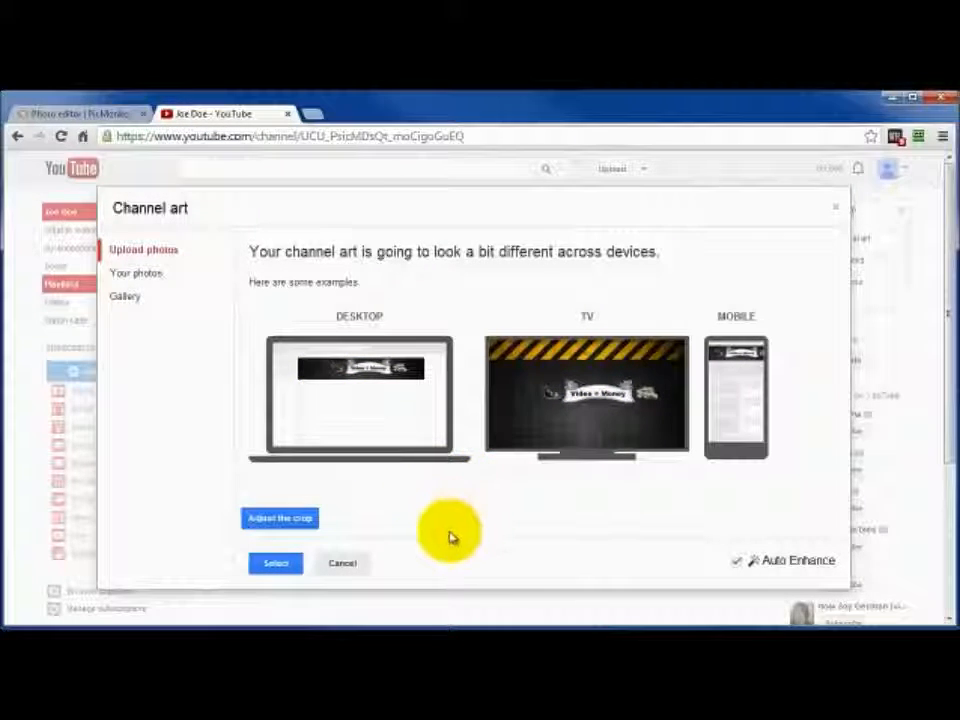
left_click(275, 565)
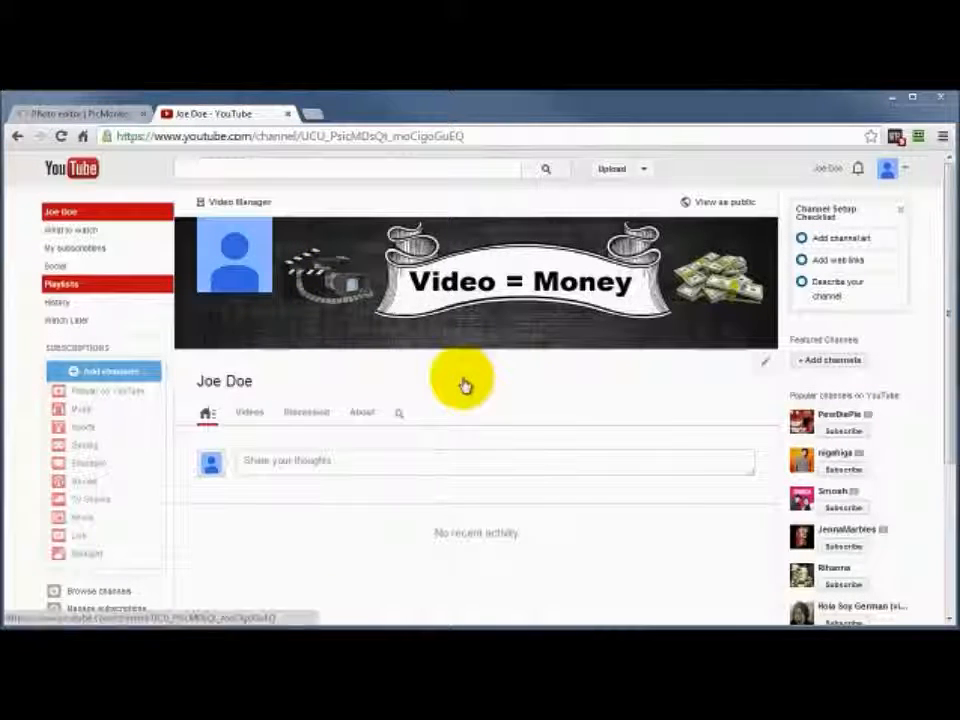
left_click(94, 114)
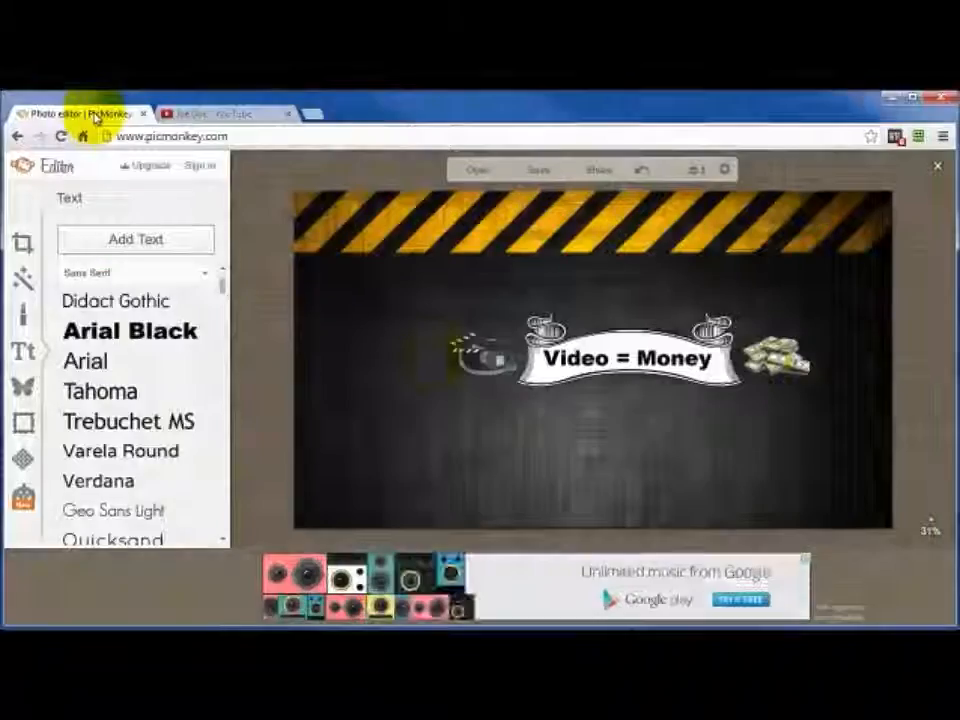